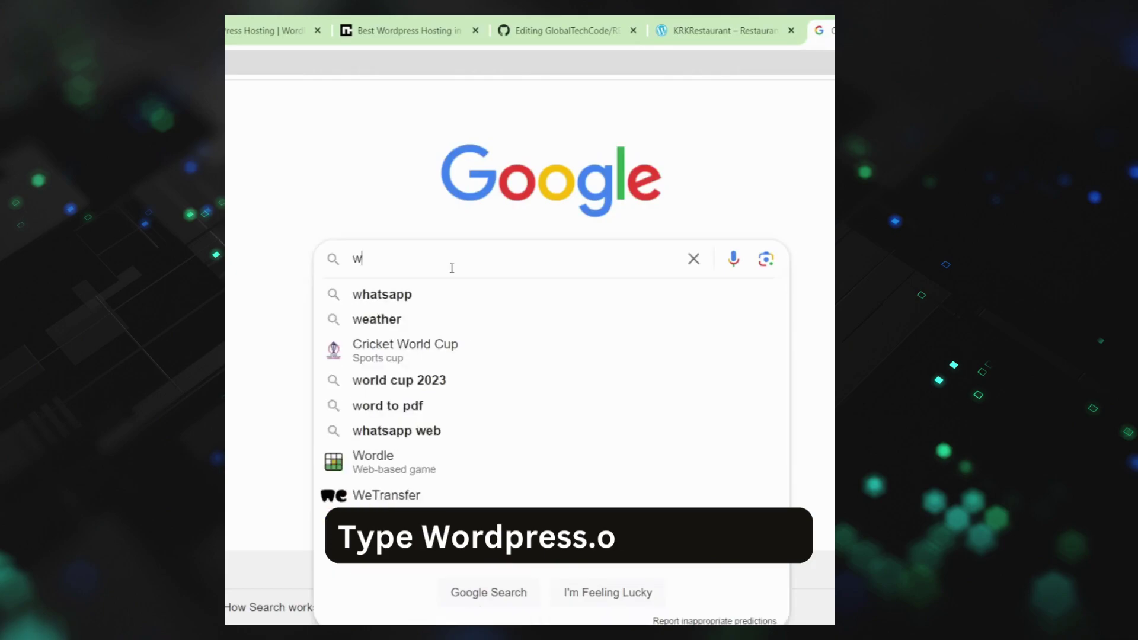
- Search Google for wordpress.org and open the WordPress.org website from the results
text(p)
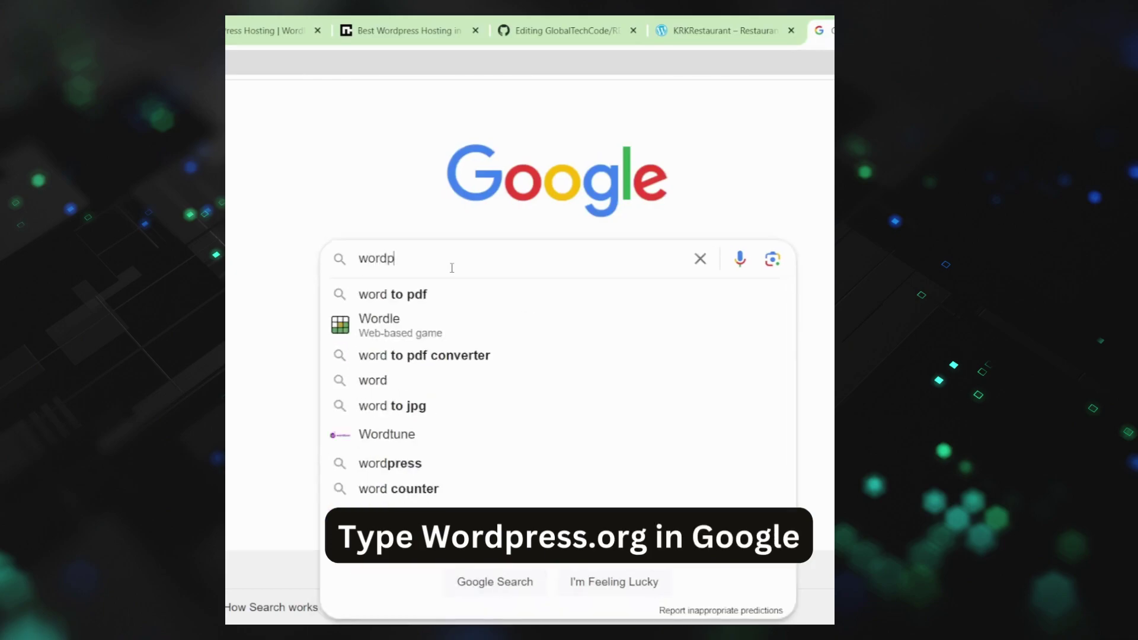
text(ress.org)
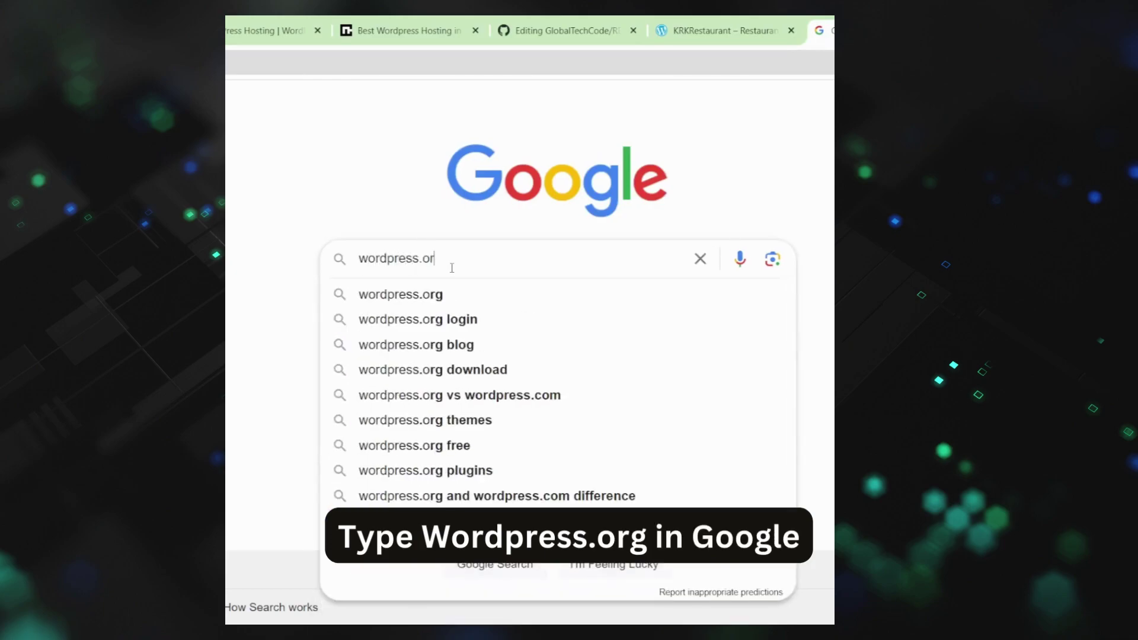
click(443, 298)
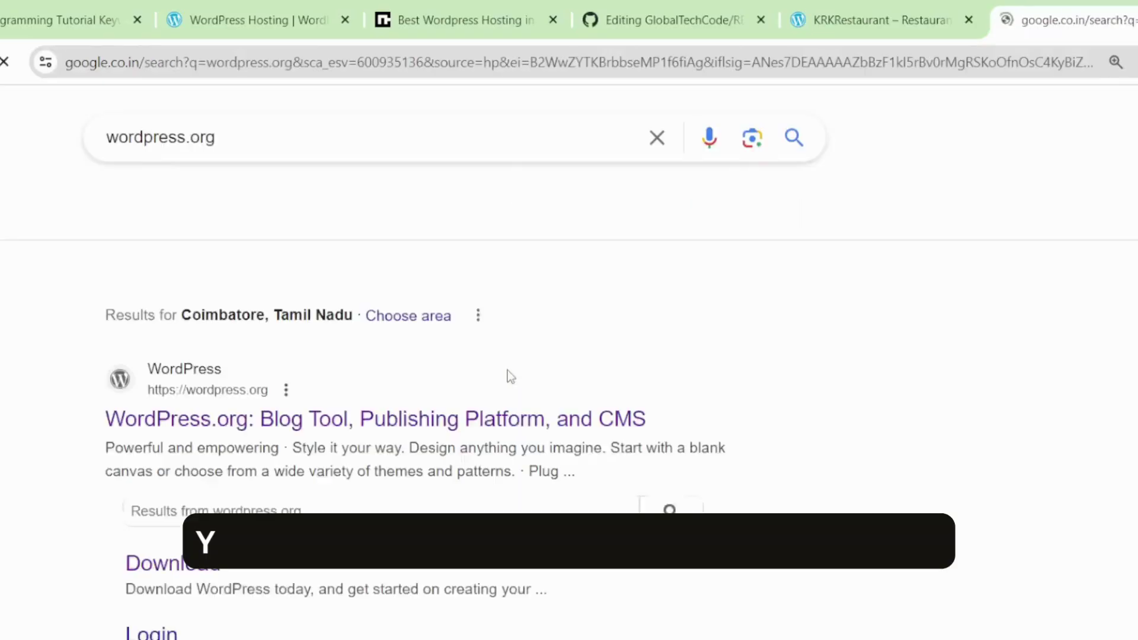
click(270, 422)
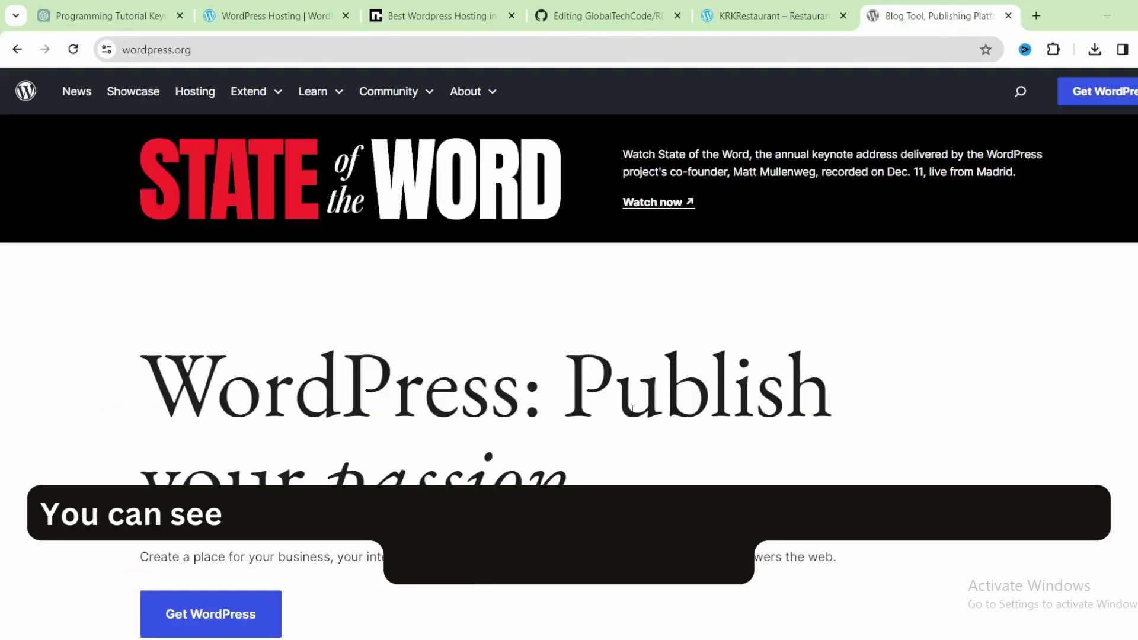
- Go to the Get WordPress page and open the list of all recommended hosts
scroll(633, 410, down, 5)
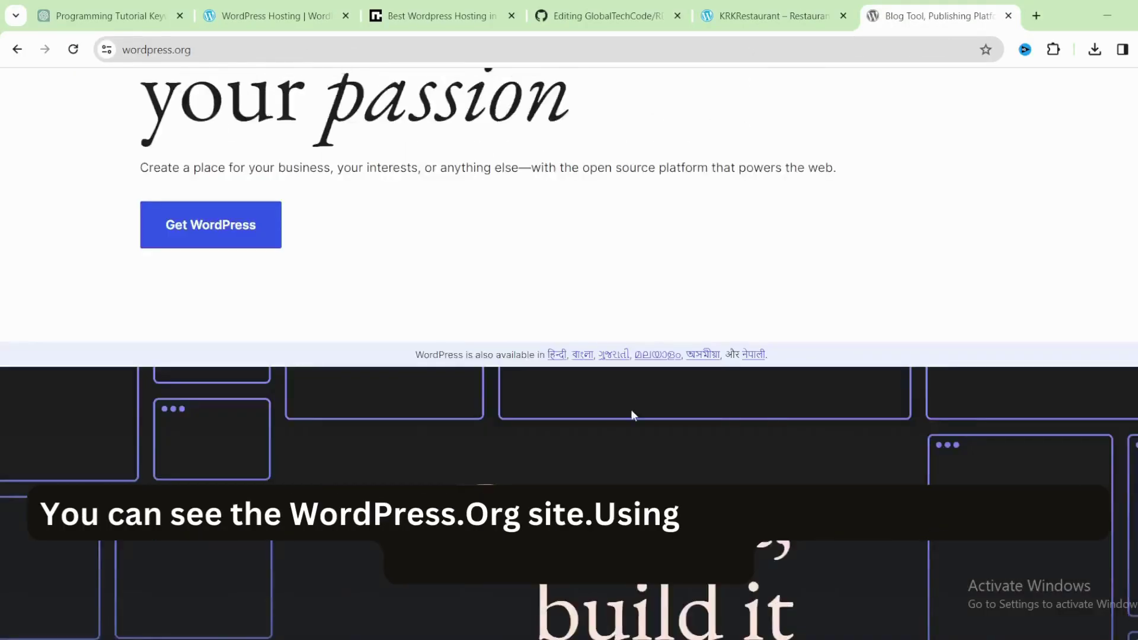
scroll(632, 410, up, 4)
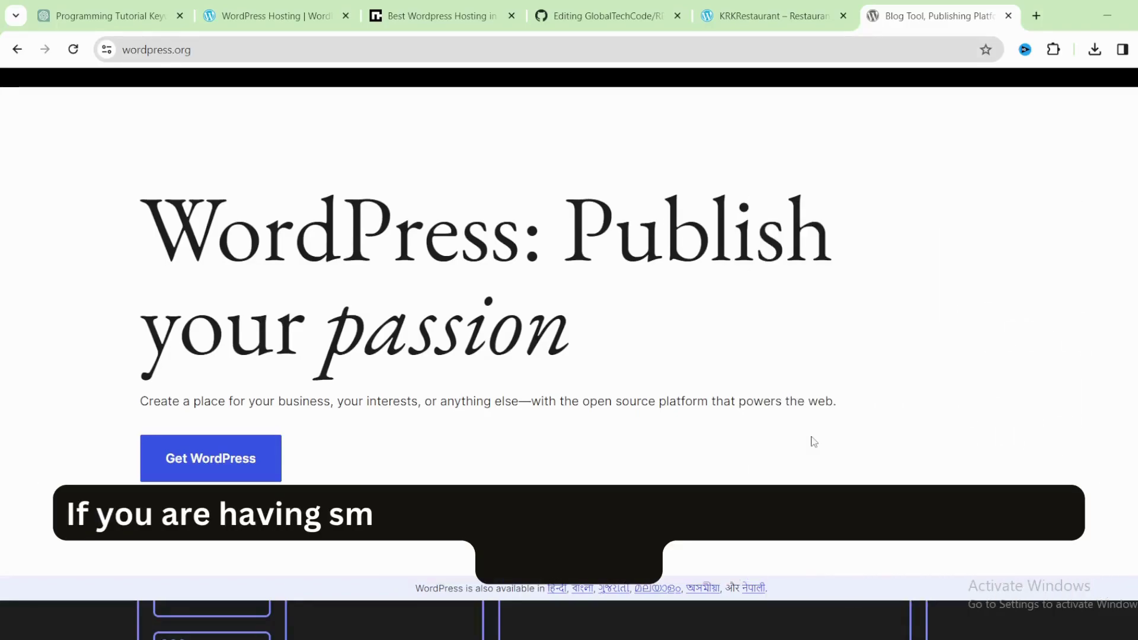
scroll(799, 450, down, 5)
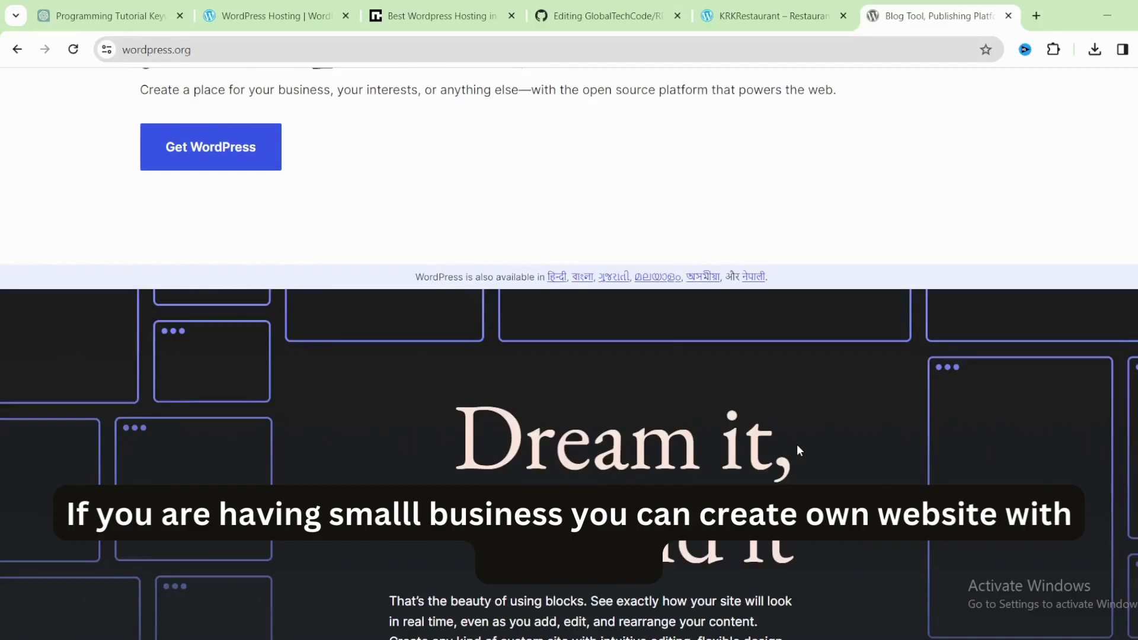
scroll(797, 443, down, 10)
scroll(796, 444, up, 8)
scroll(797, 443, up, 5)
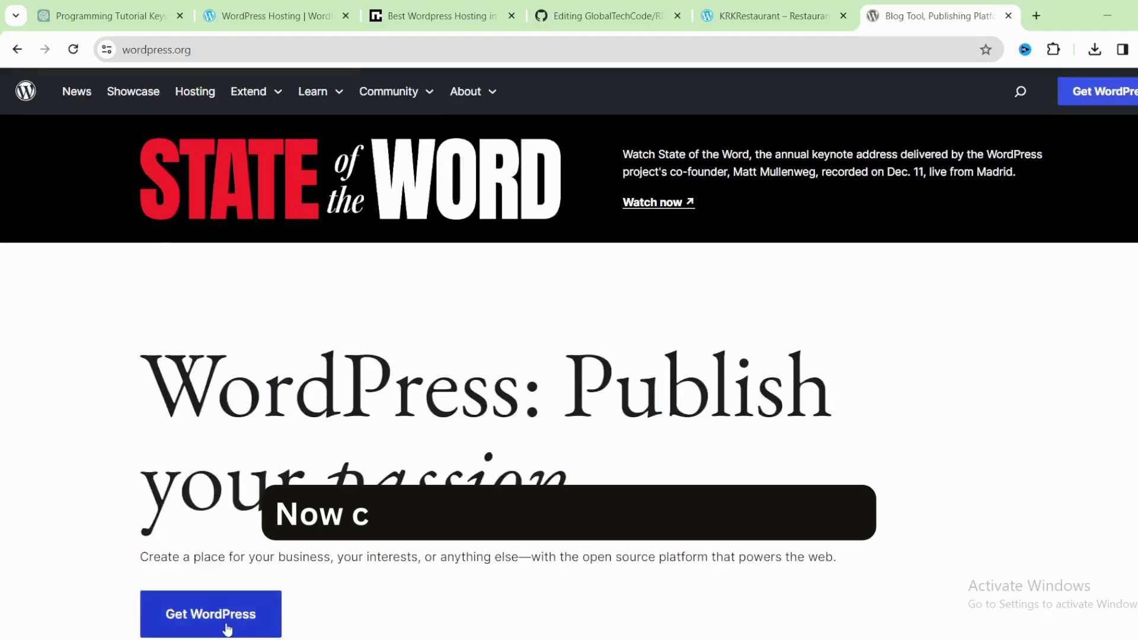
click(226, 627)
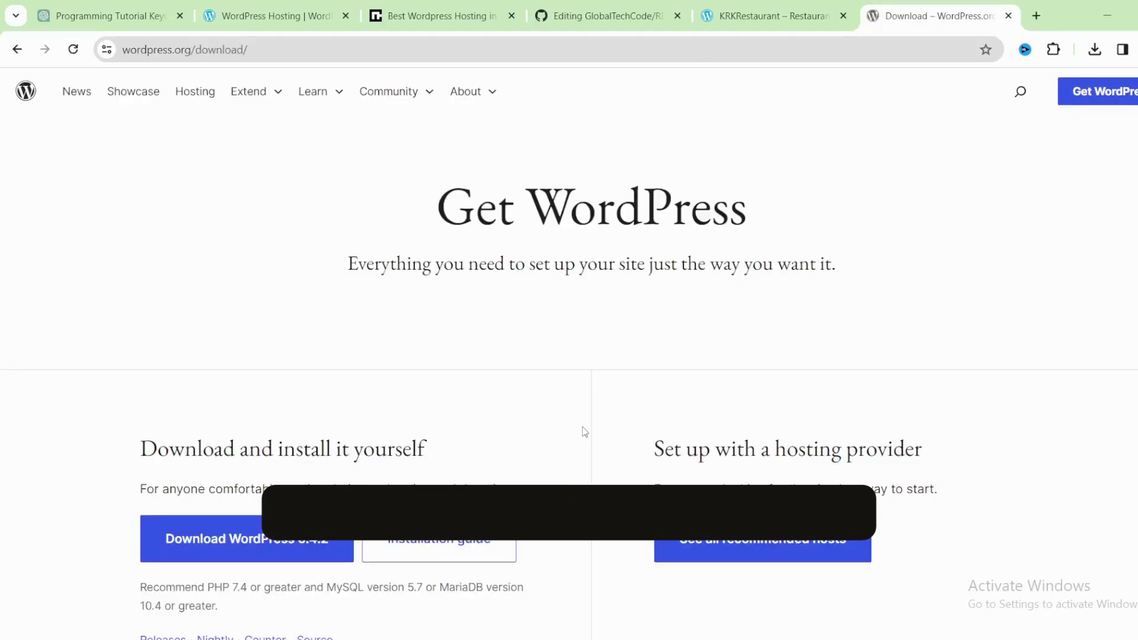
scroll(582, 431, down, 3)
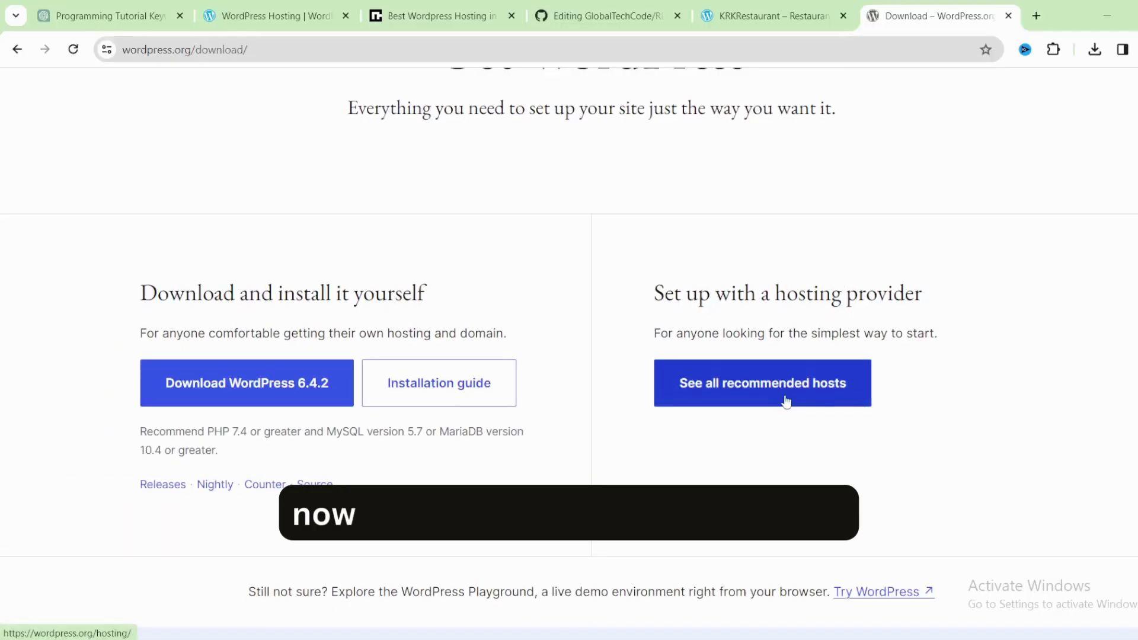
click(786, 402)
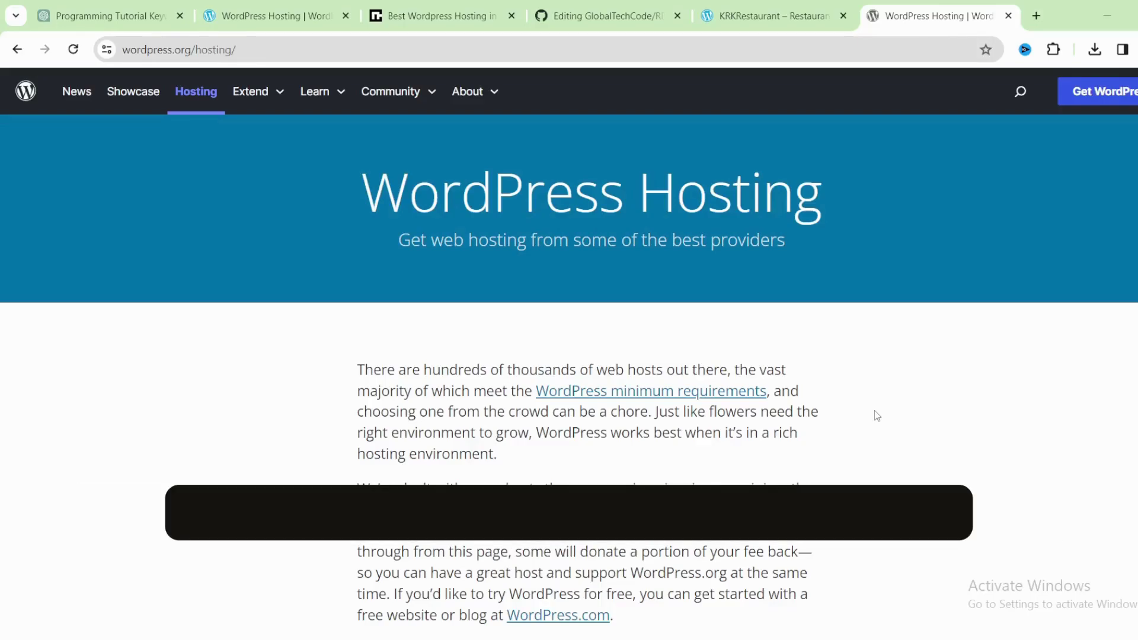
- Review the recommended hosts on WordPress.org and the features and plans on the already opened WordPress.com hosting page
scroll(874, 411, down, 4)
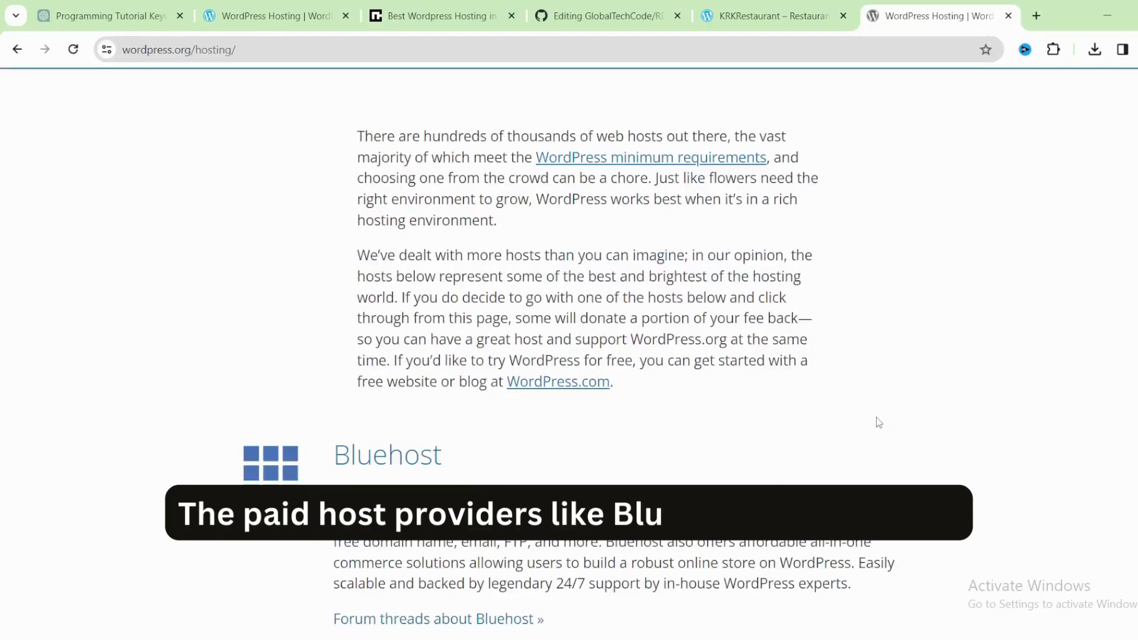
scroll(878, 422, down, 4)
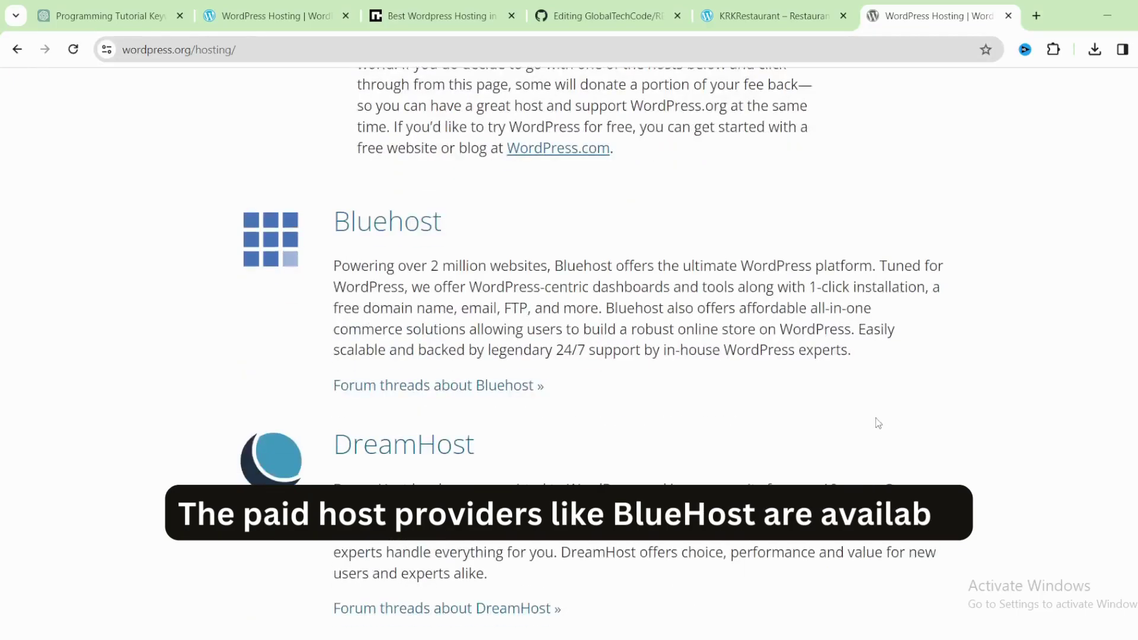
scroll(878, 423, down, 4)
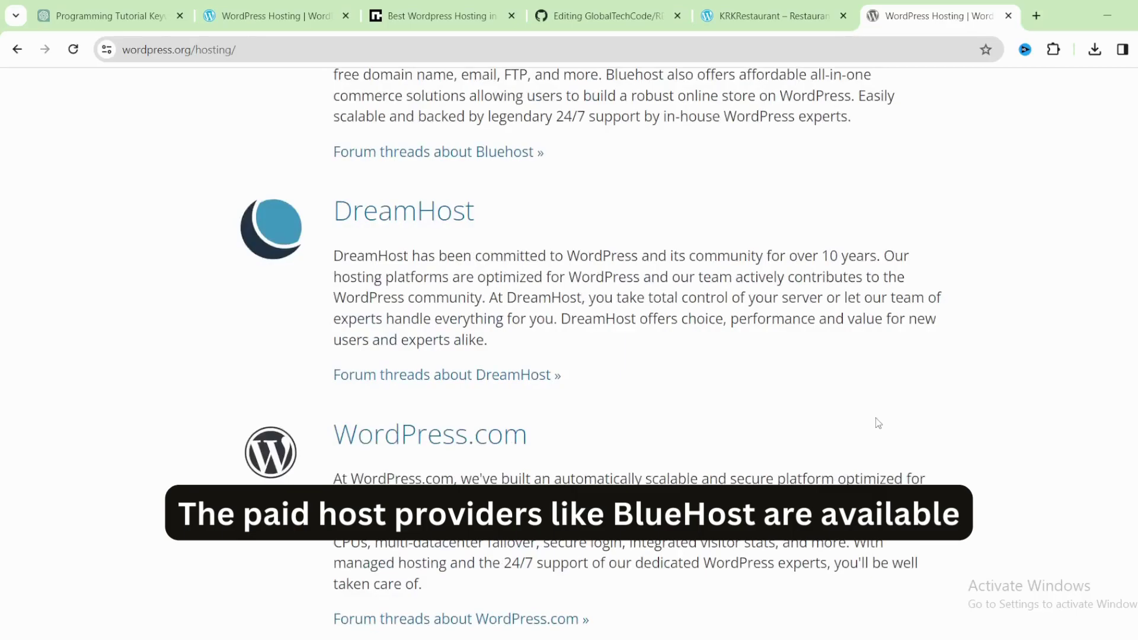
click(264, 6)
scroll(652, 424, up, 12)
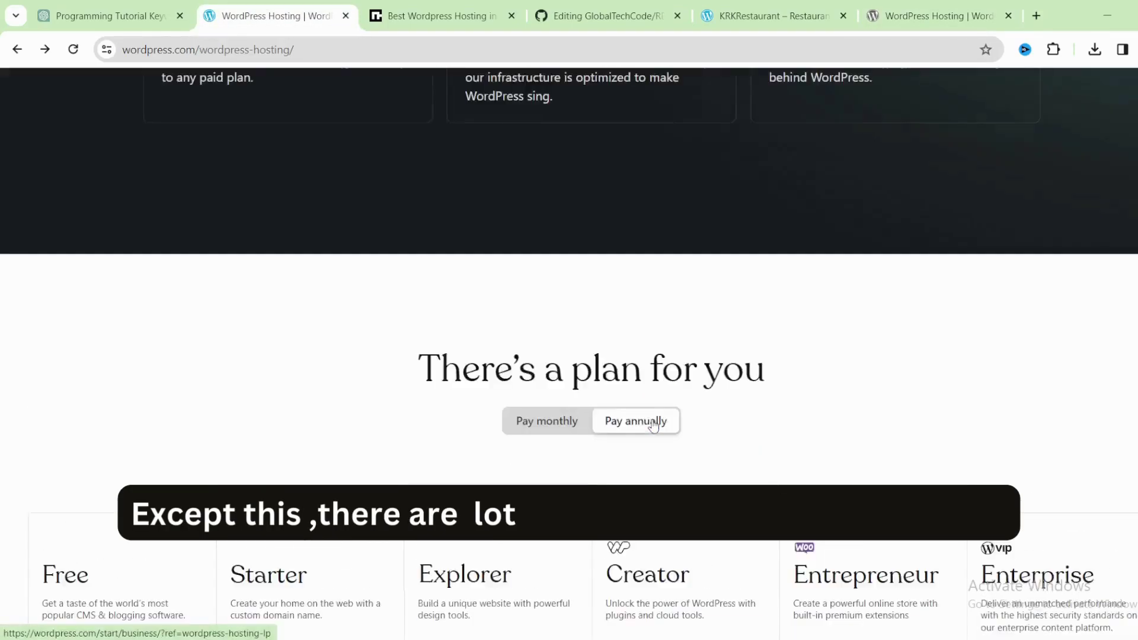
scroll(652, 419, up, 5)
scroll(653, 424, down, 15)
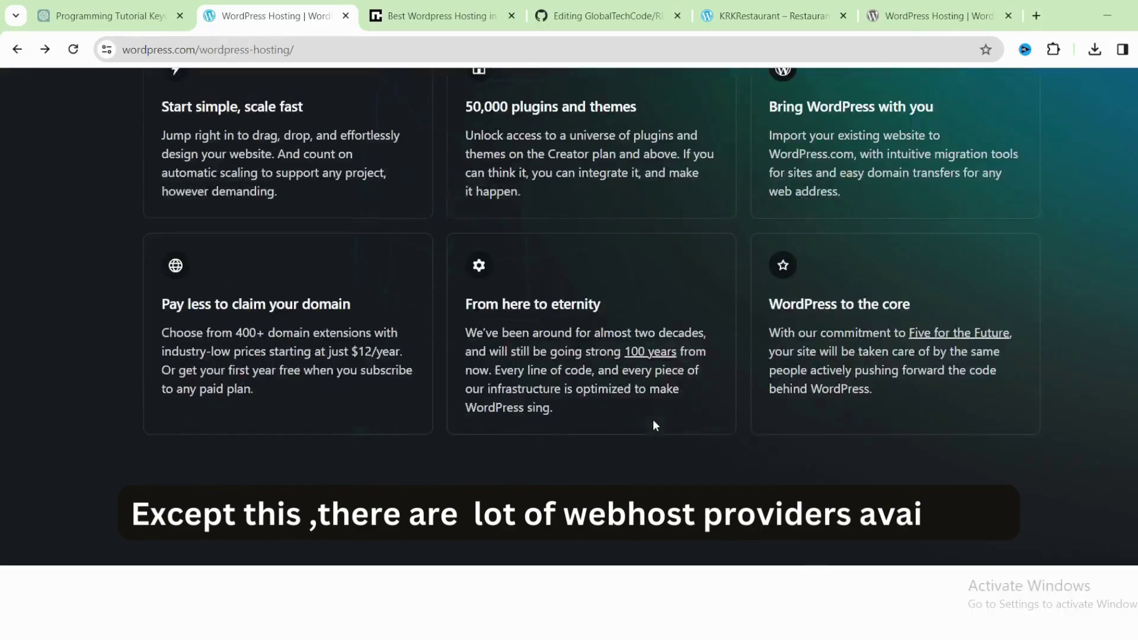
scroll(652, 422, down, 5)
- Look through the cybernews ranking of the best WordPress hosting providers in India
key(ctrl+Tab)
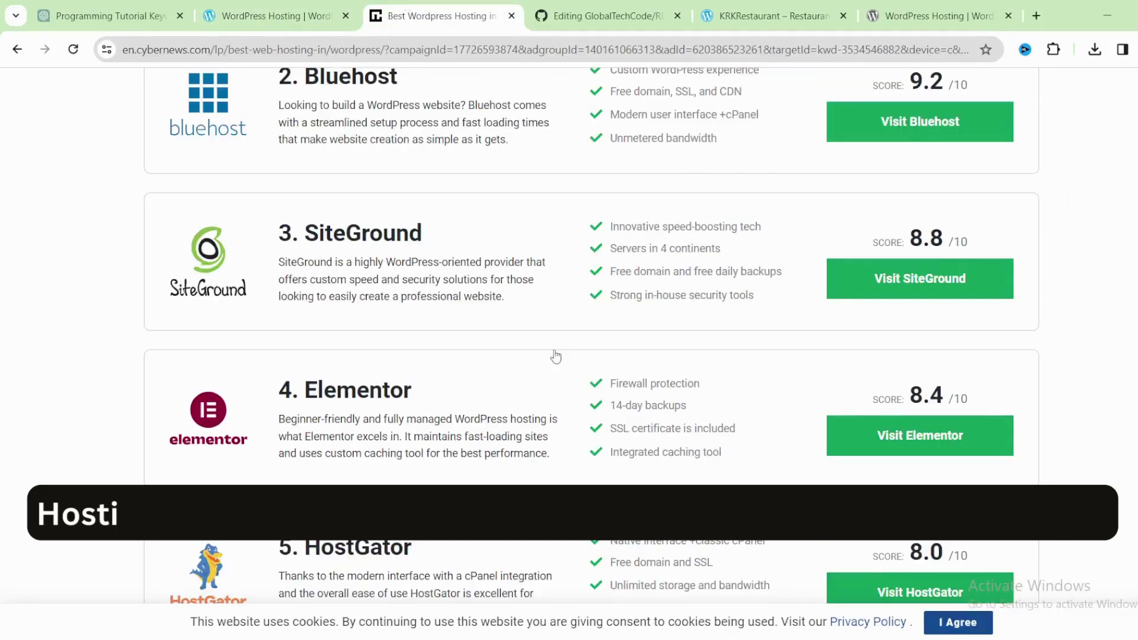
scroll(557, 355, up, 4)
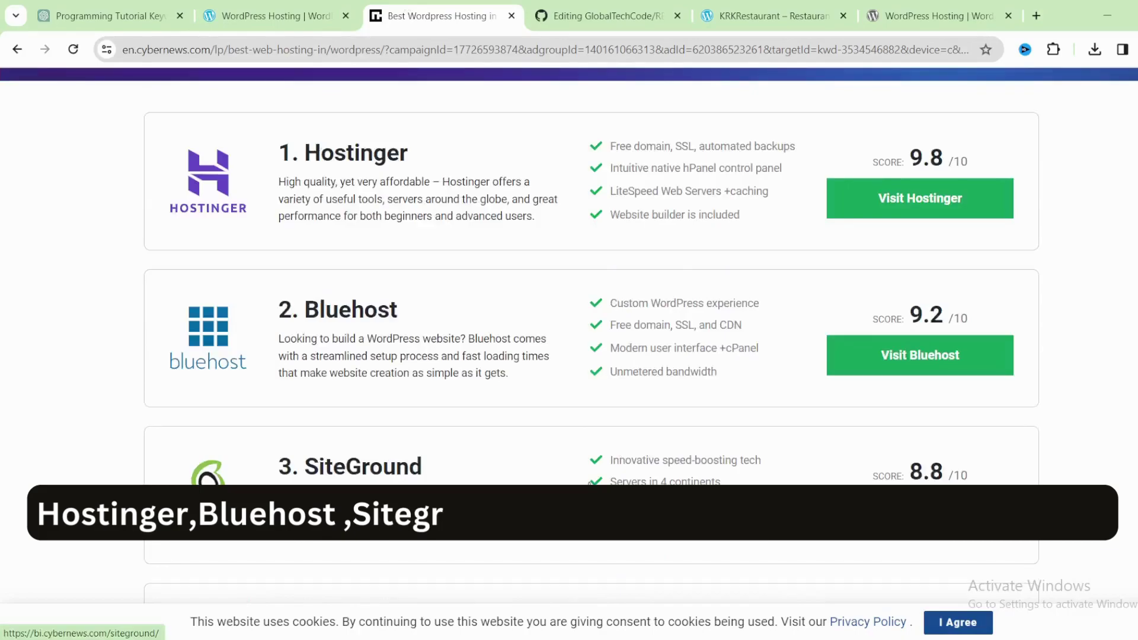
scroll(589, 483, down, 7)
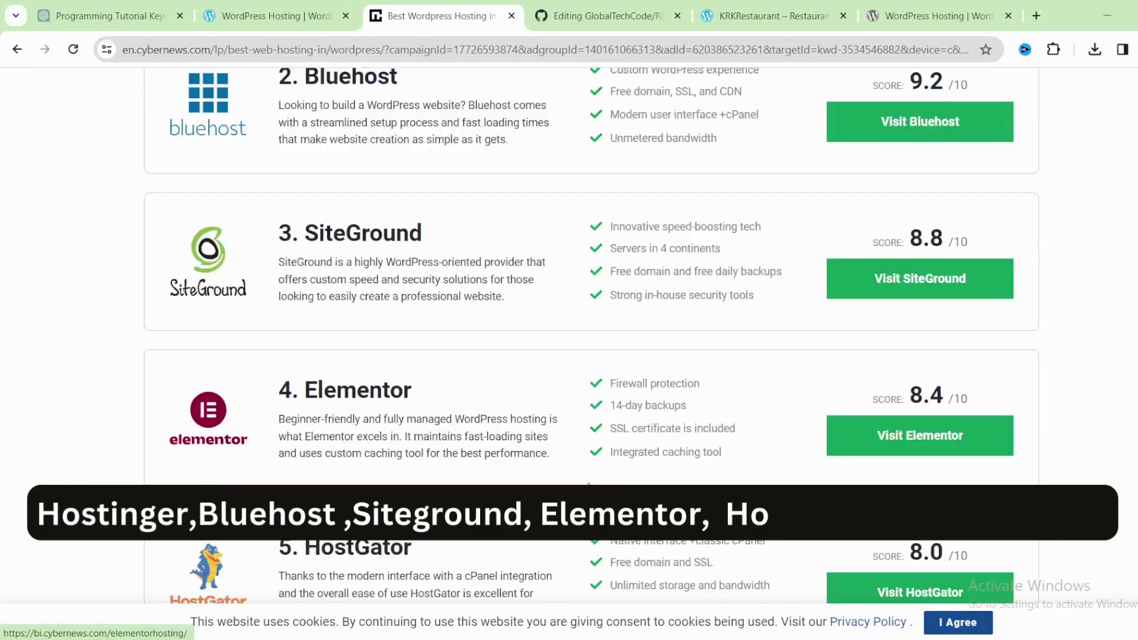
scroll(566, 357, down, 3)
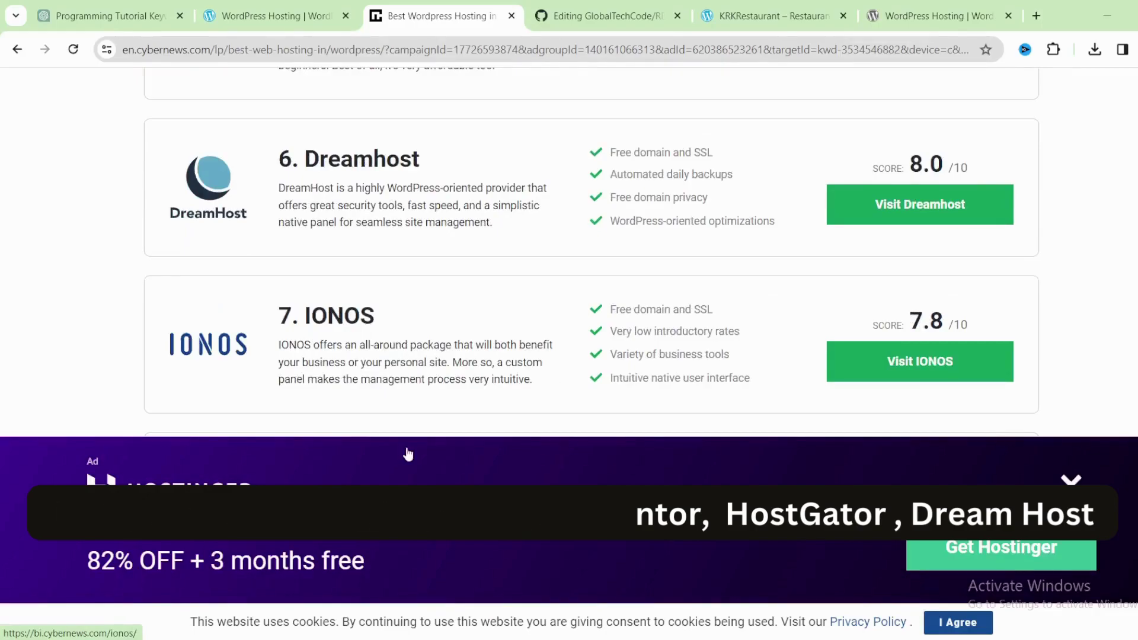
scroll(465, 427, up, 12)
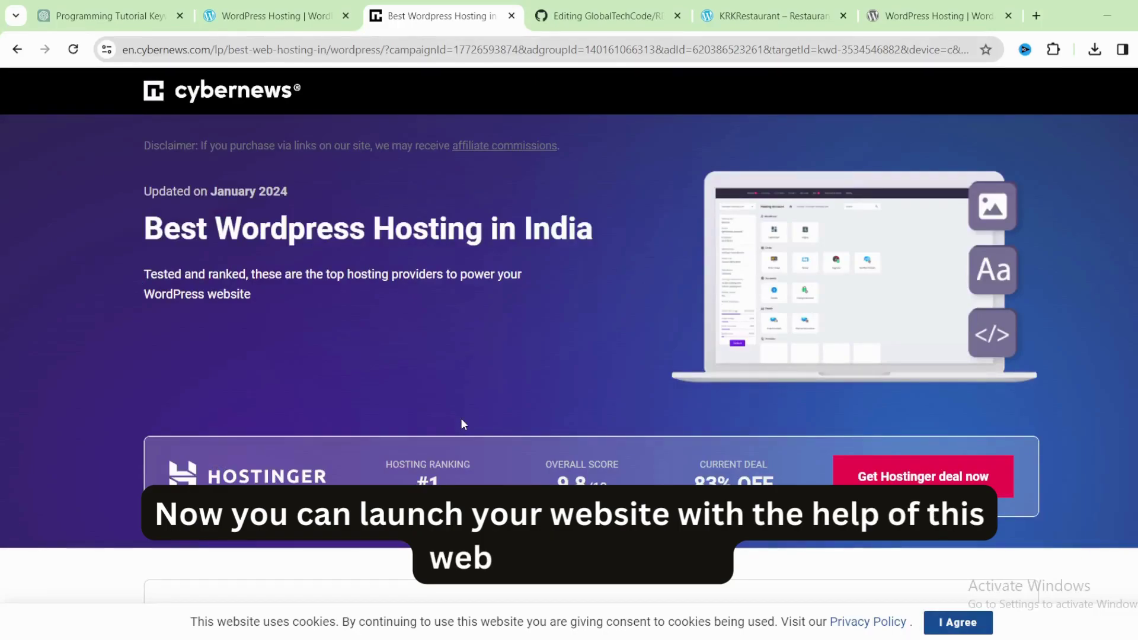
- Return to the WordPress.org hosting page and open the WordPress.com provider
click(918, 17)
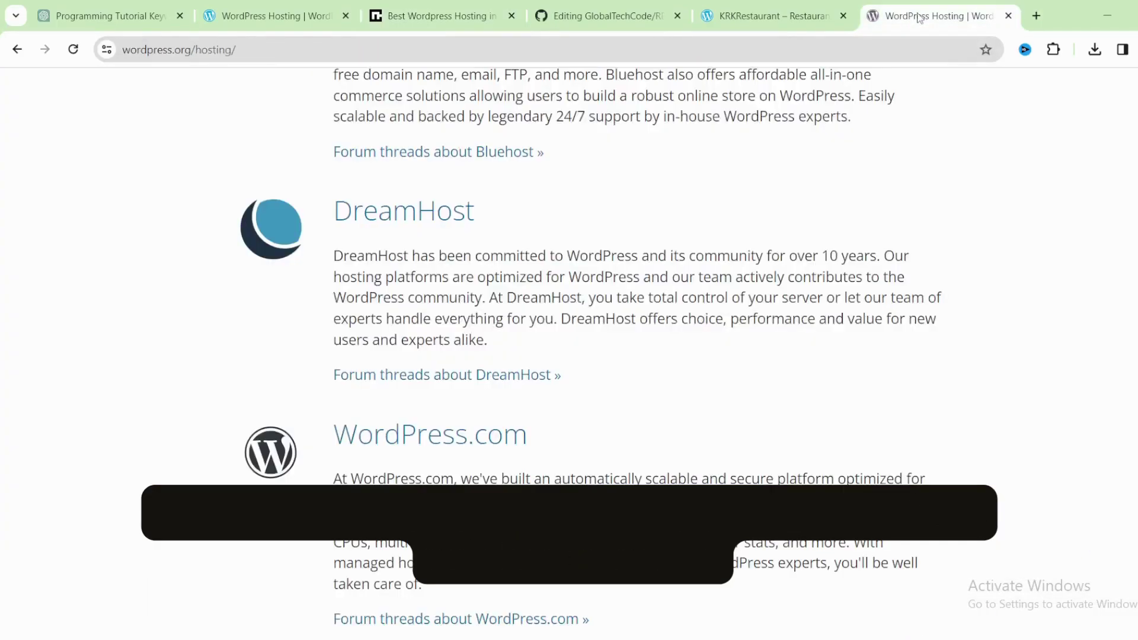
scroll(578, 372, down, 3)
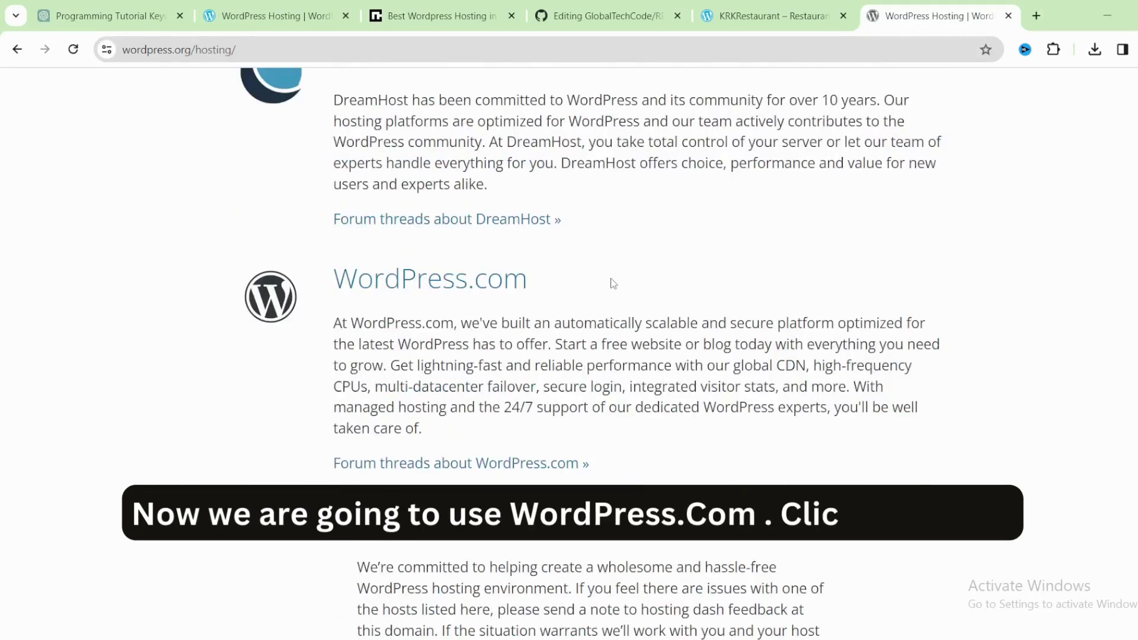
click(472, 287)
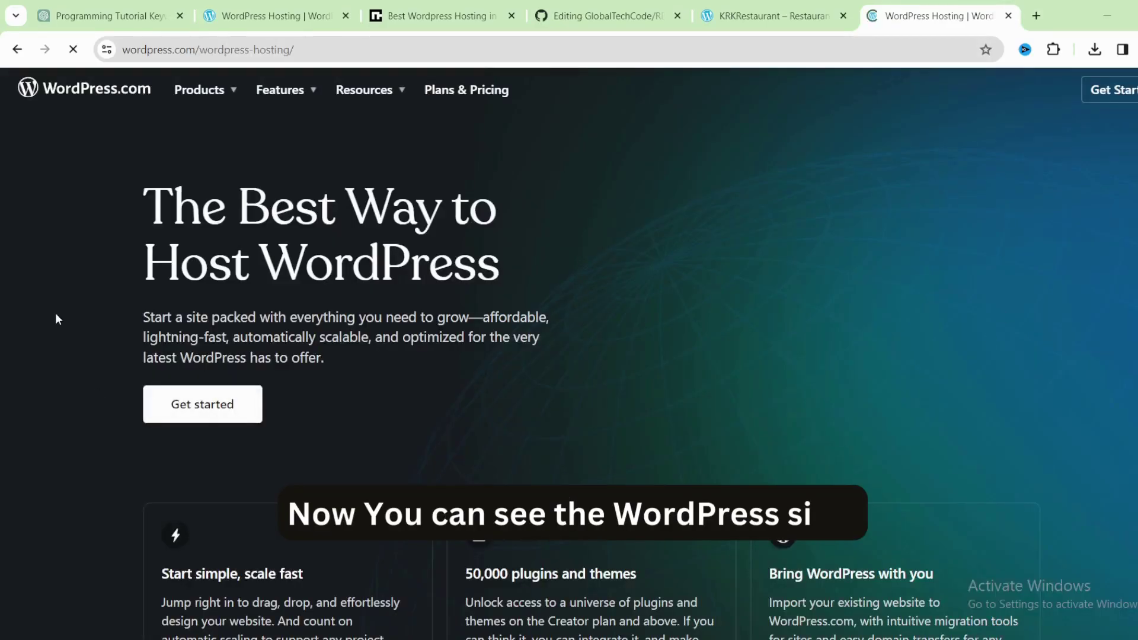
- Start a site with the Free plan and fill in the site name on the Personalize your Site page
scroll(854, 445, down, 4)
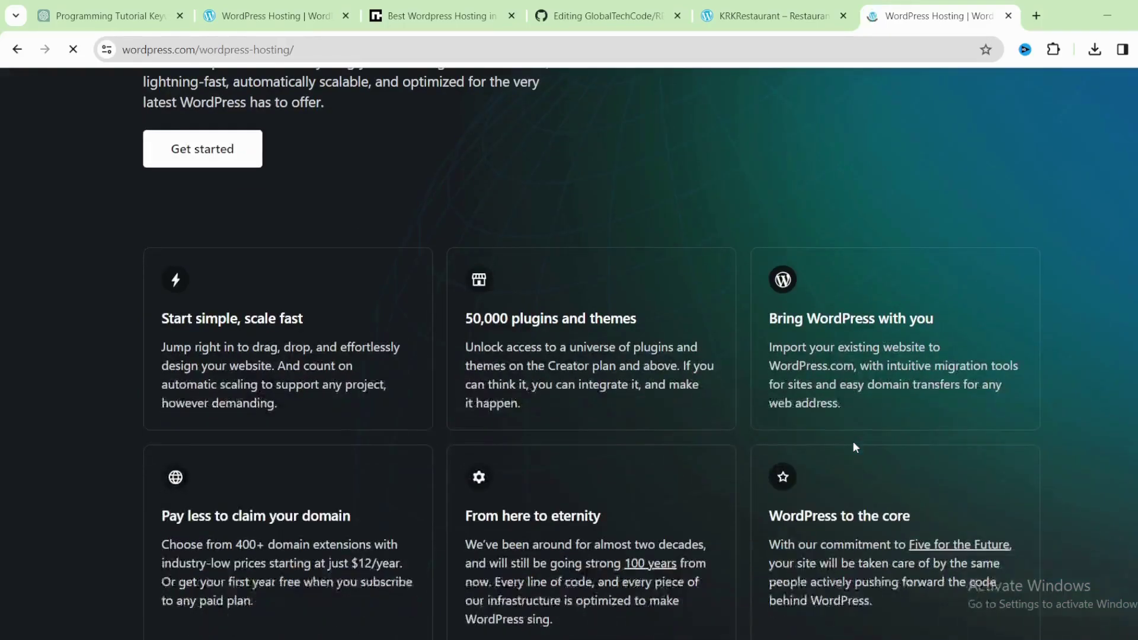
scroll(853, 445, down, 12)
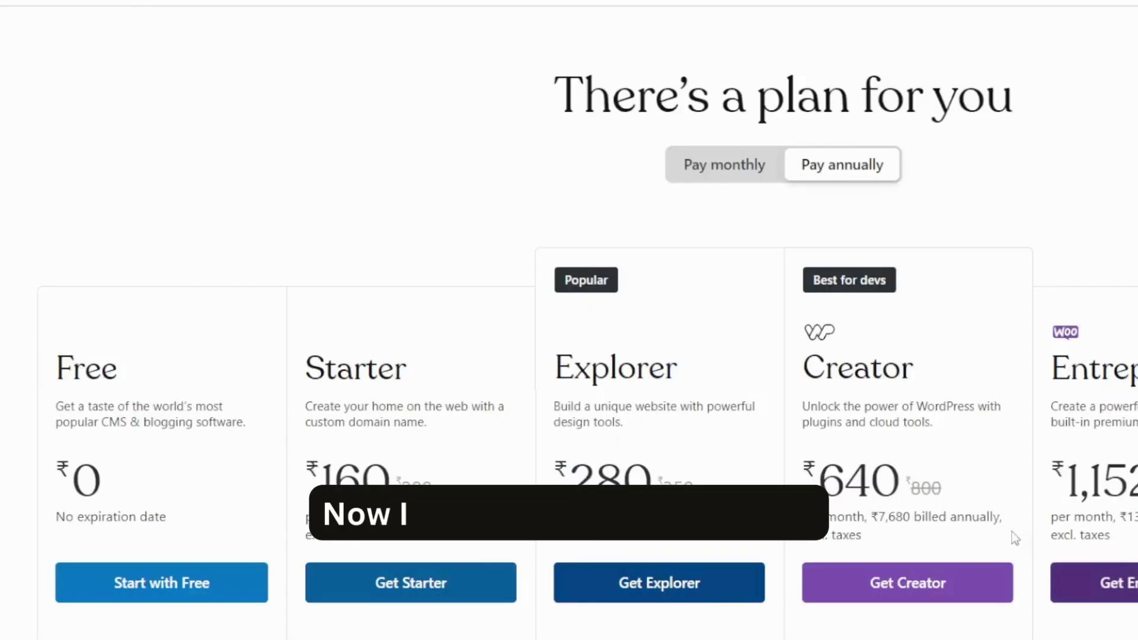
scroll(1013, 533, down, 5)
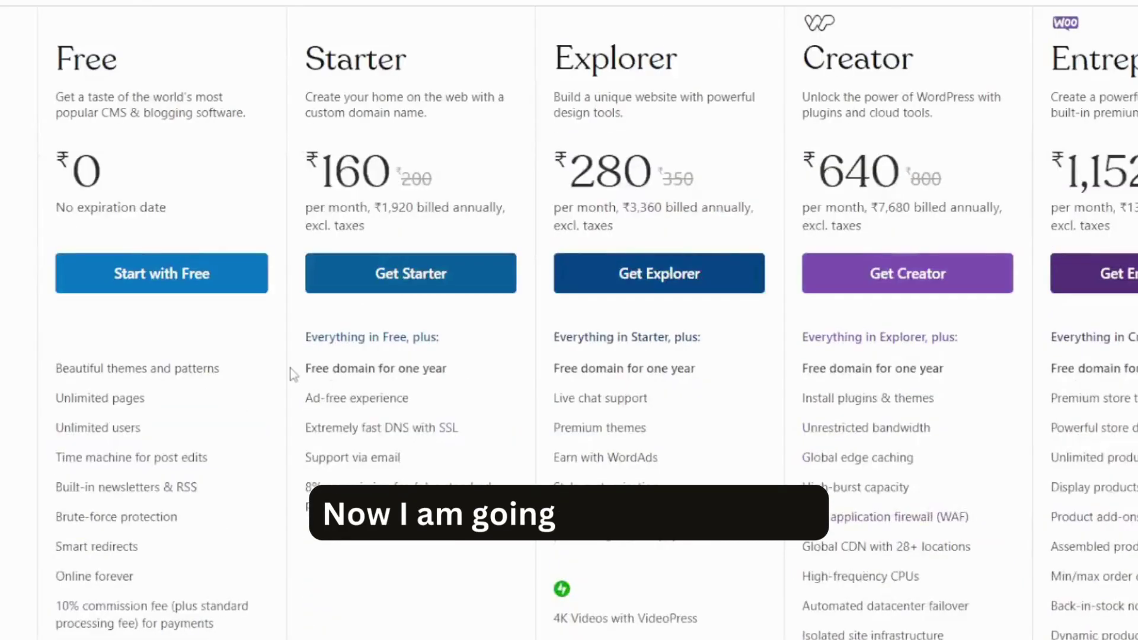
click(176, 293)
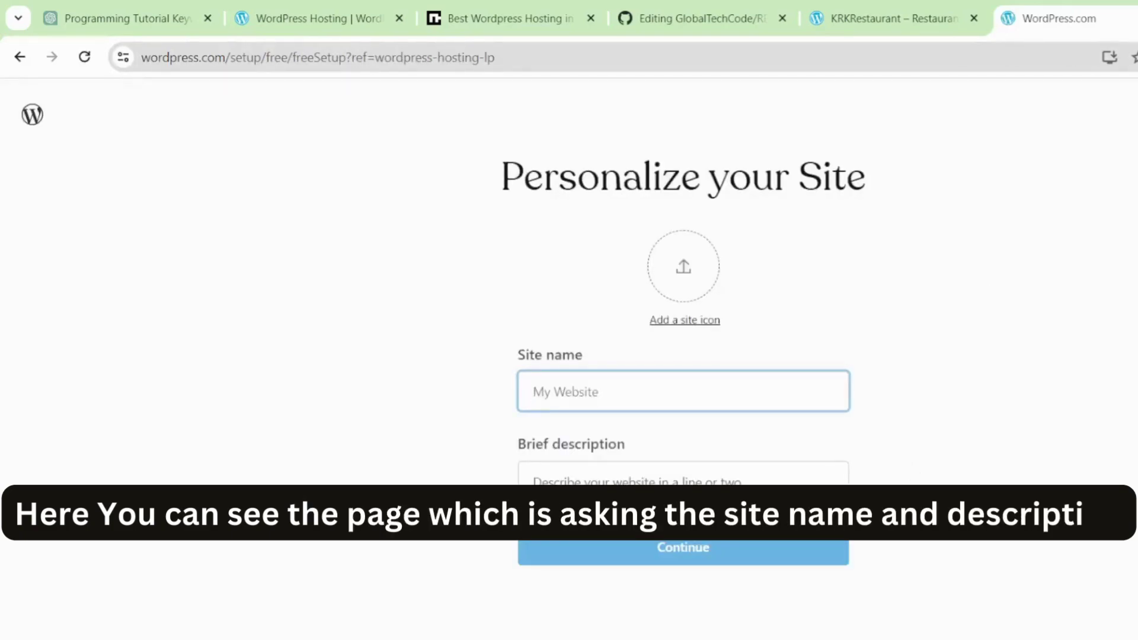
click(629, 402)
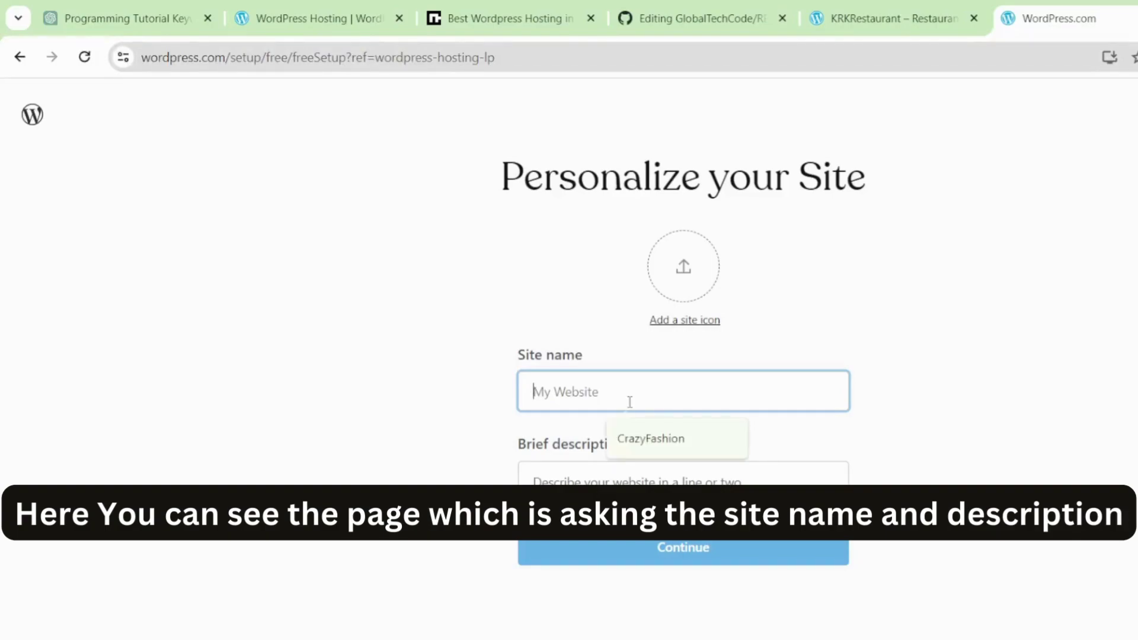
text(Ta)
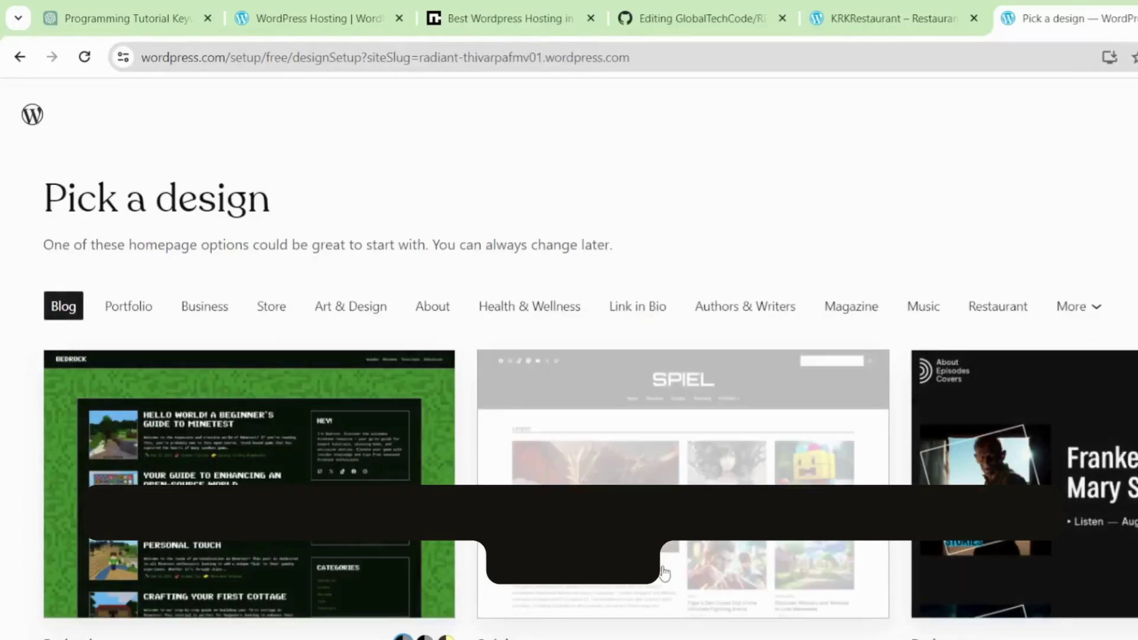
- Look over the suggested blog designs and filter the design gallery to the Restaurant category
scroll(670, 588, down, 3)
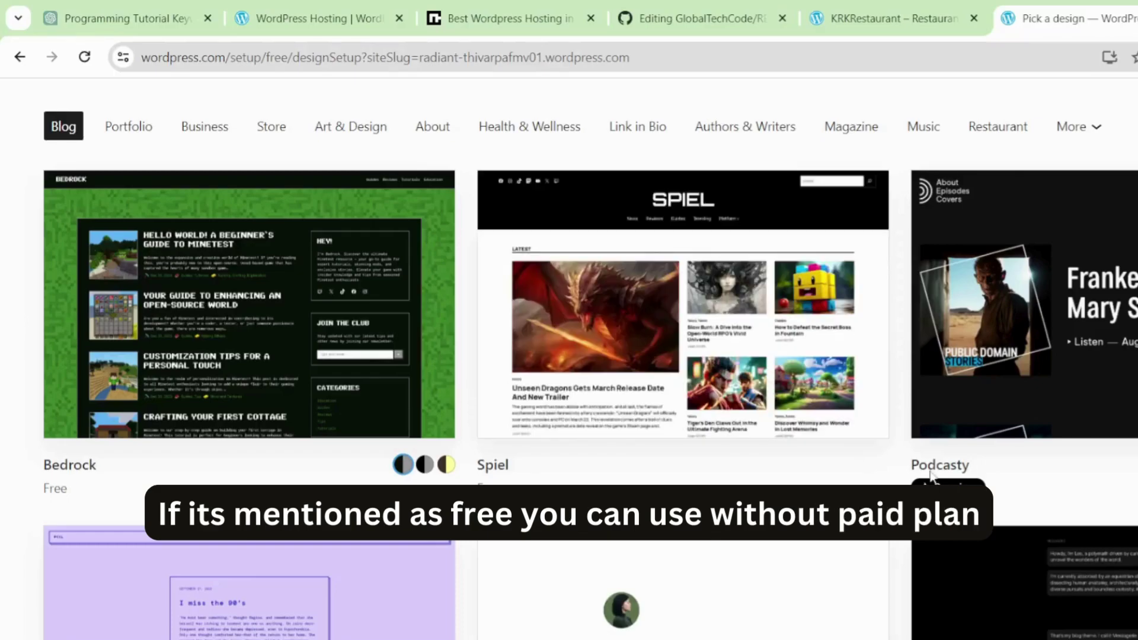
mouse_move(931, 481)
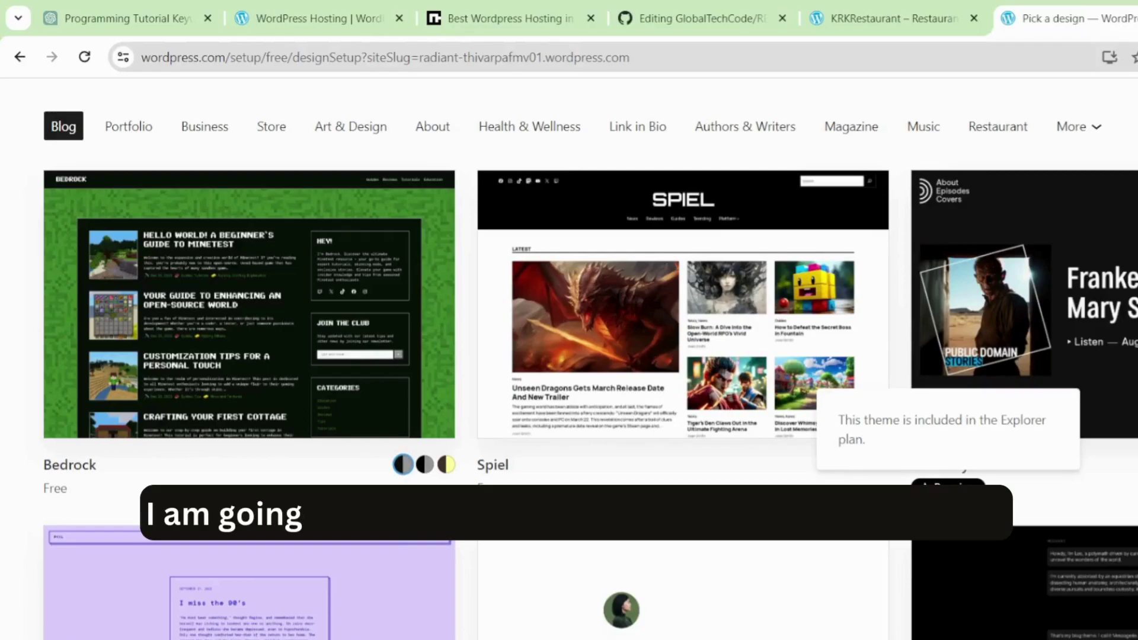
scroll(990, 314, up, 3)
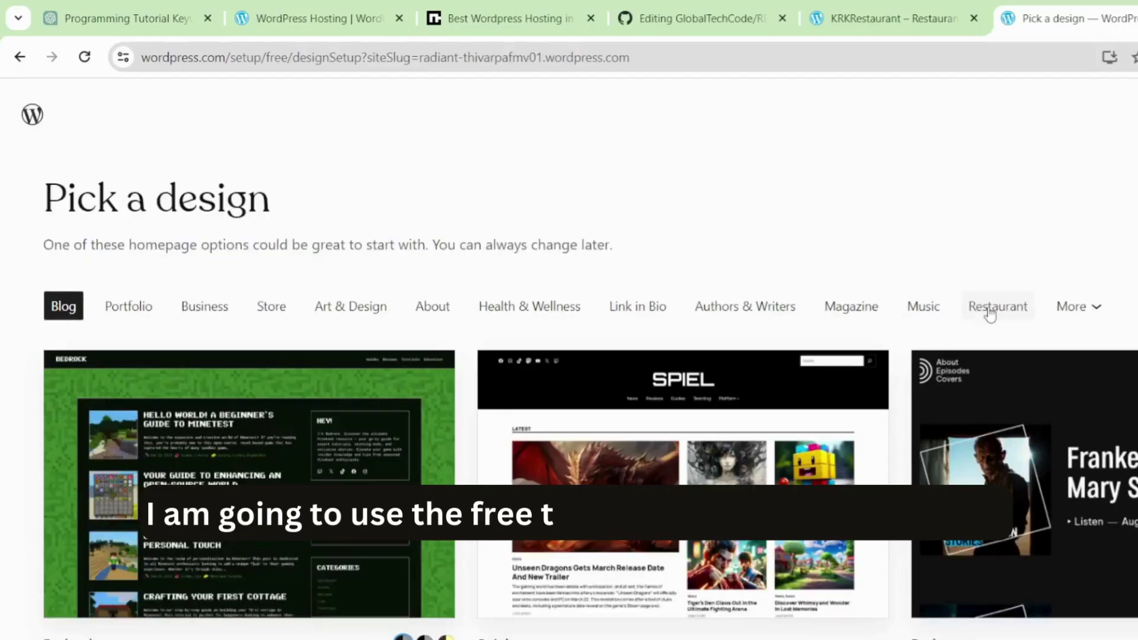
click(997, 306)
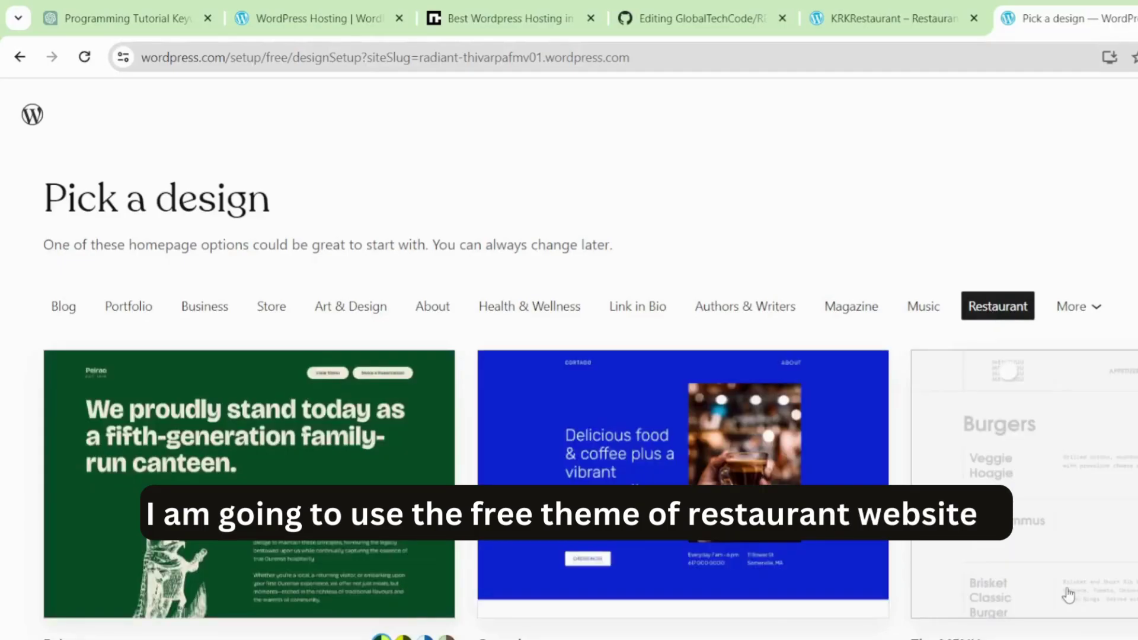
- Browse the restaurant designs and open the Bibimbap theme
scroll(1068, 595, down, 3)
scroll(773, 550, down, 3)
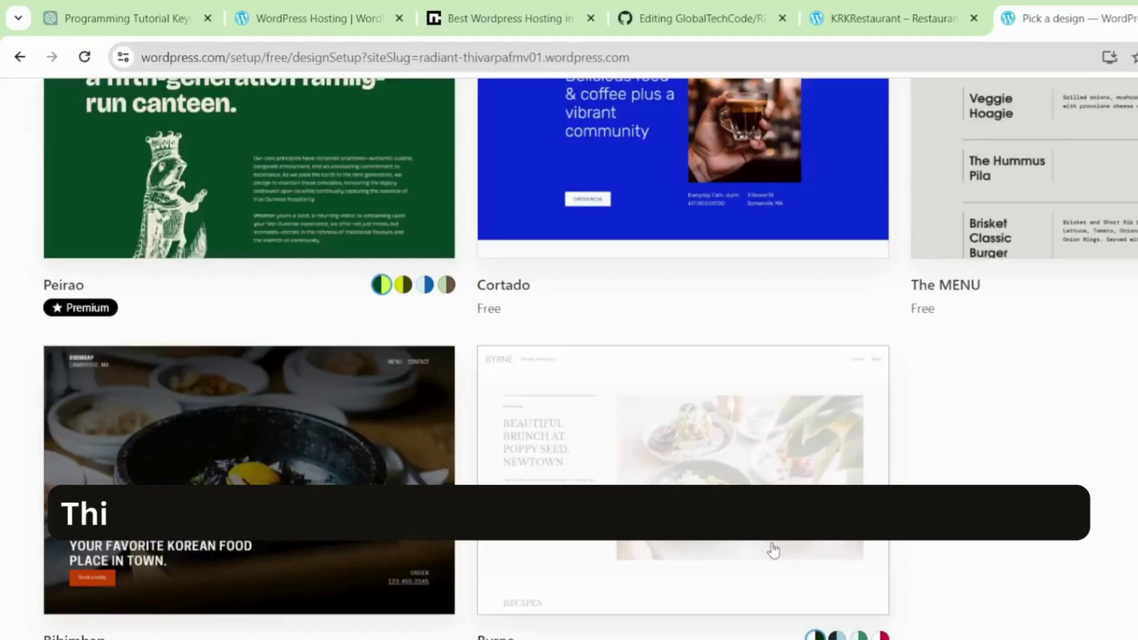
scroll(773, 550, up, 6)
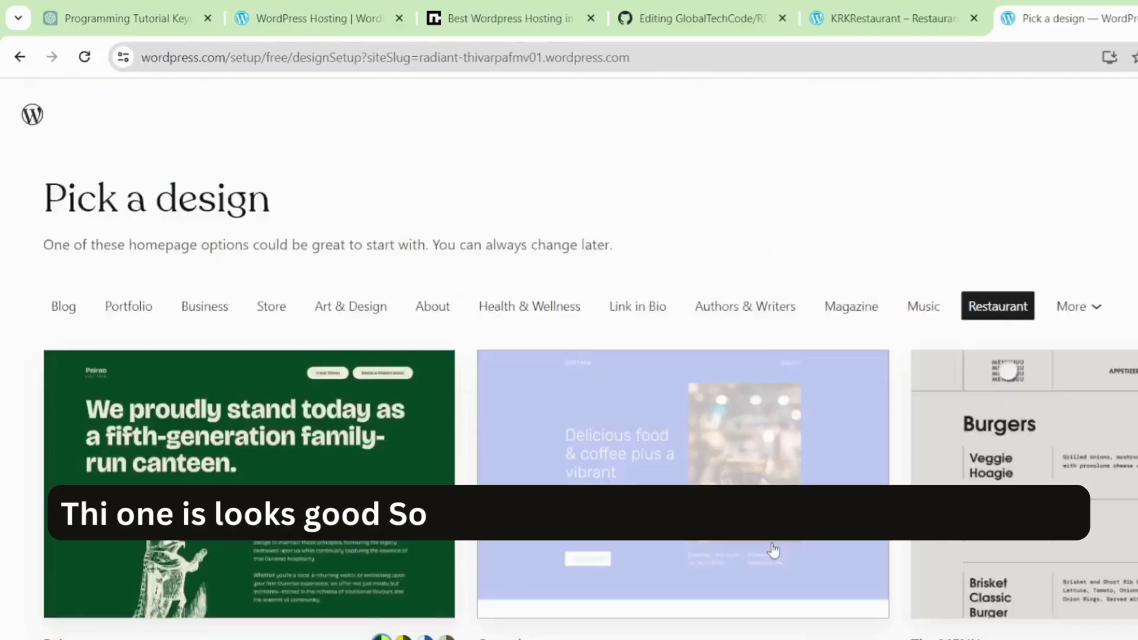
scroll(261, 376, down, 7)
click(261, 374)
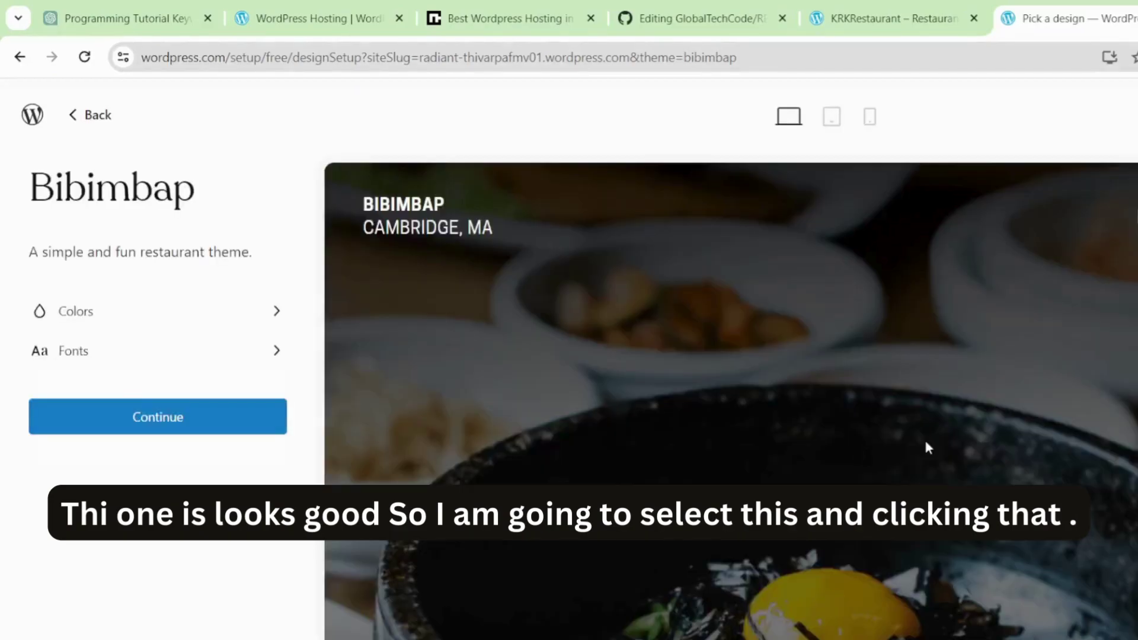
- Preview the whole Bibimbap homepage and continue the site setup with this theme
scroll(926, 449, down, 5)
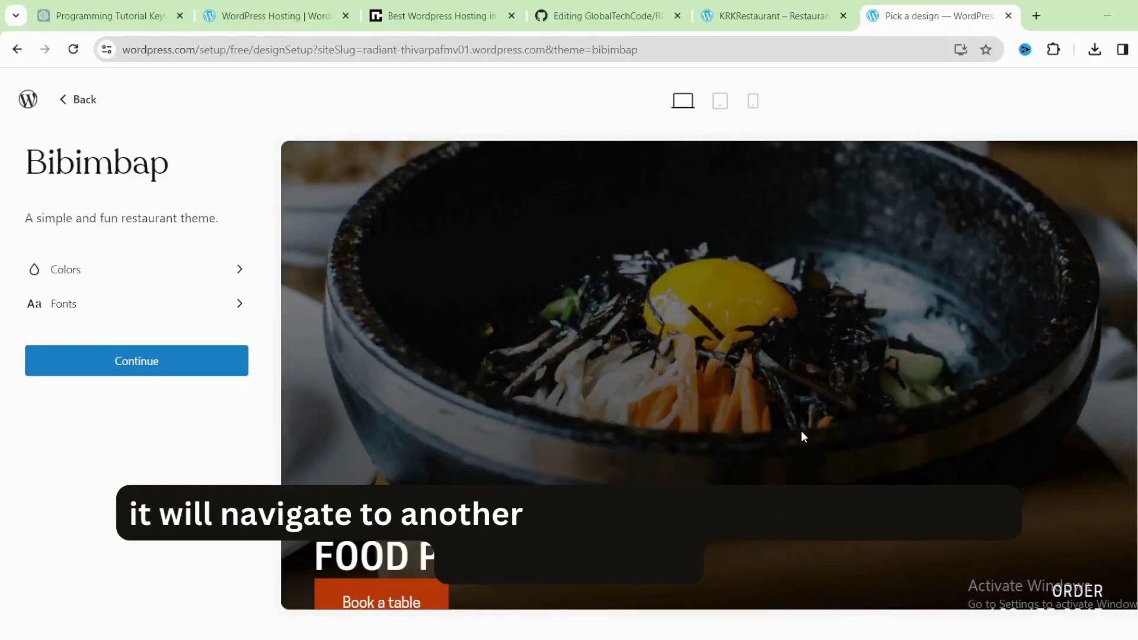
scroll(734, 340, down, 10)
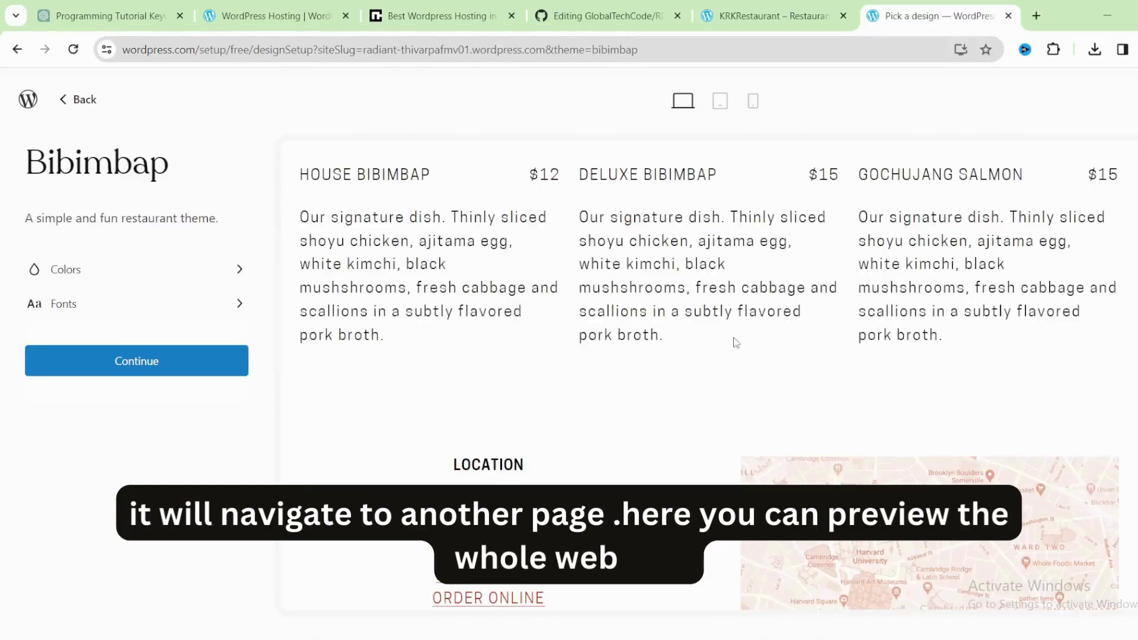
scroll(735, 342, down, 5)
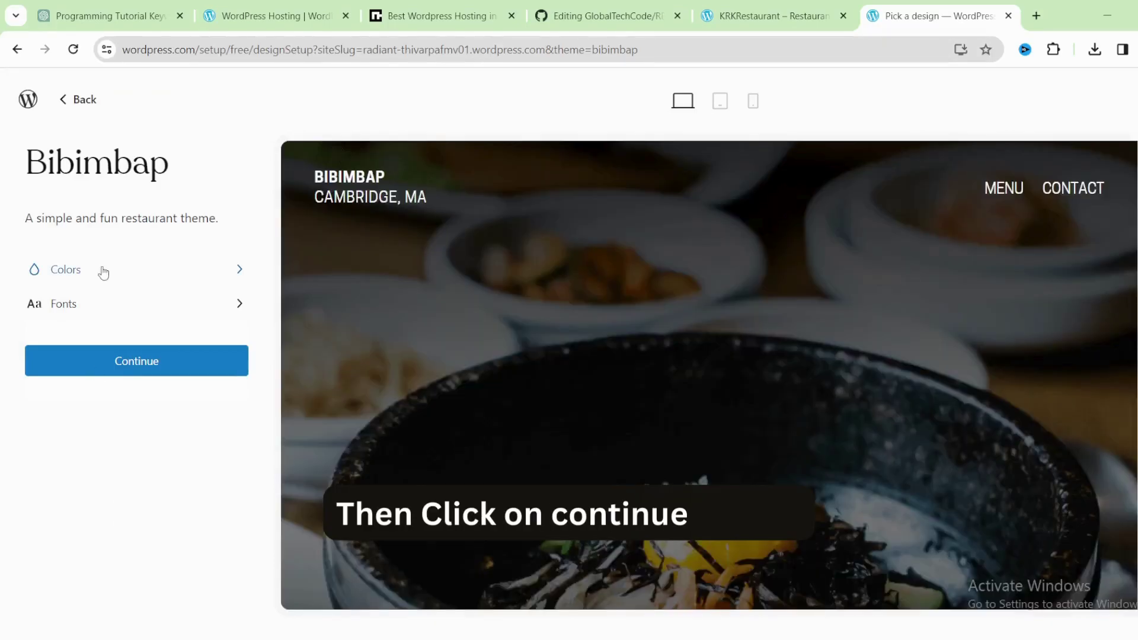
click(136, 361)
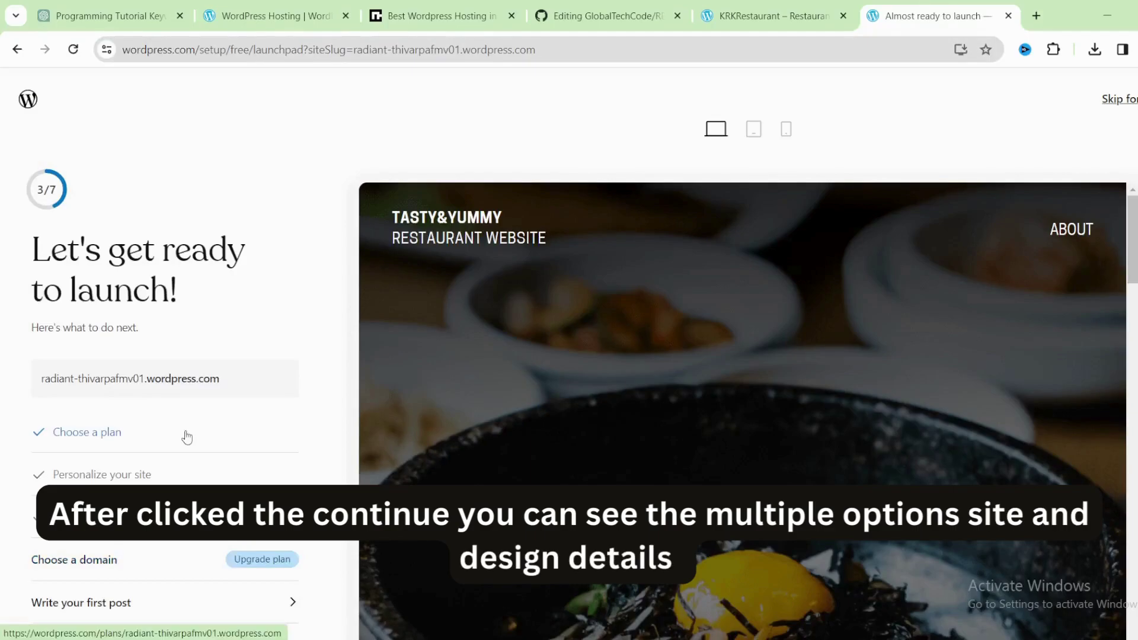
- Review the launch checklist and skip the remaining setup tasks for now to reach the site dashboard
scroll(187, 437, down, 1)
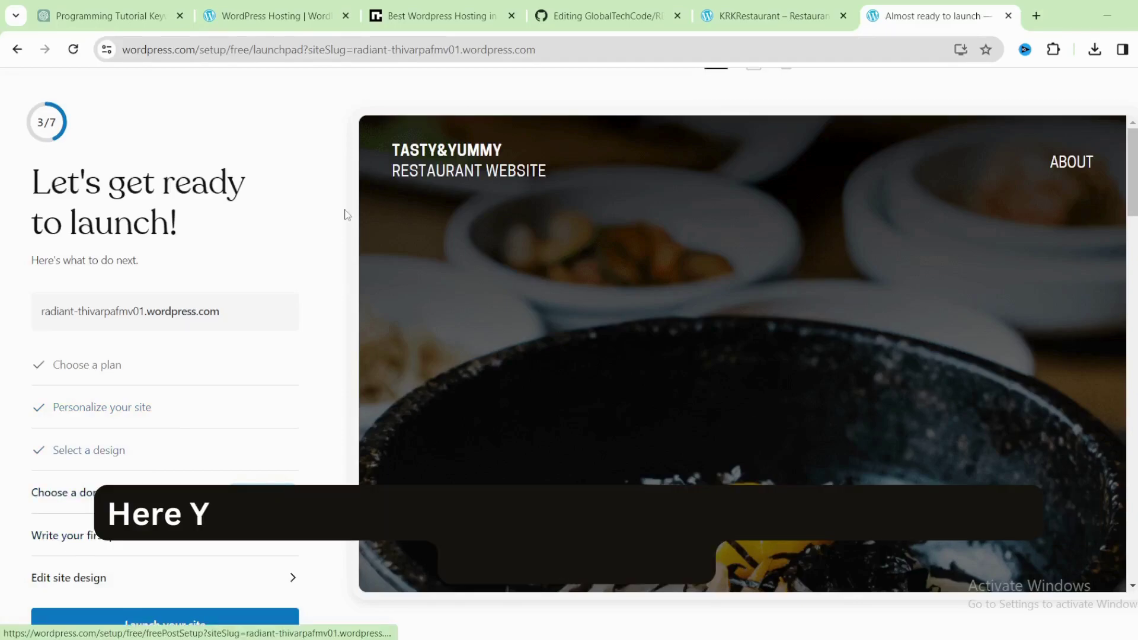
drag(535, 49, 324, 58)
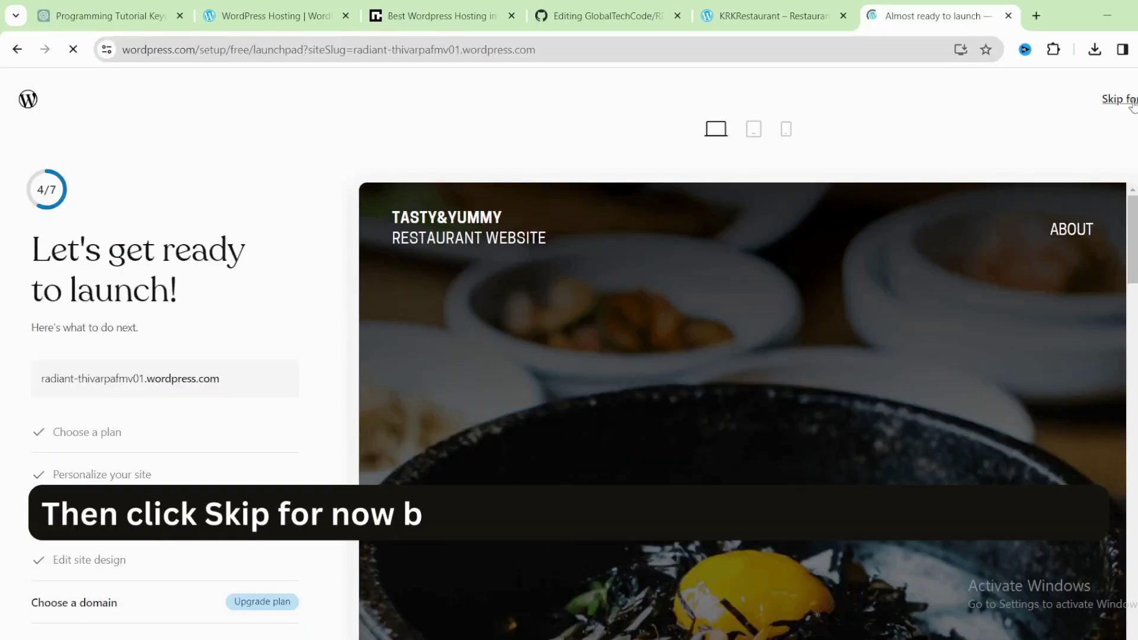
click(1125, 99)
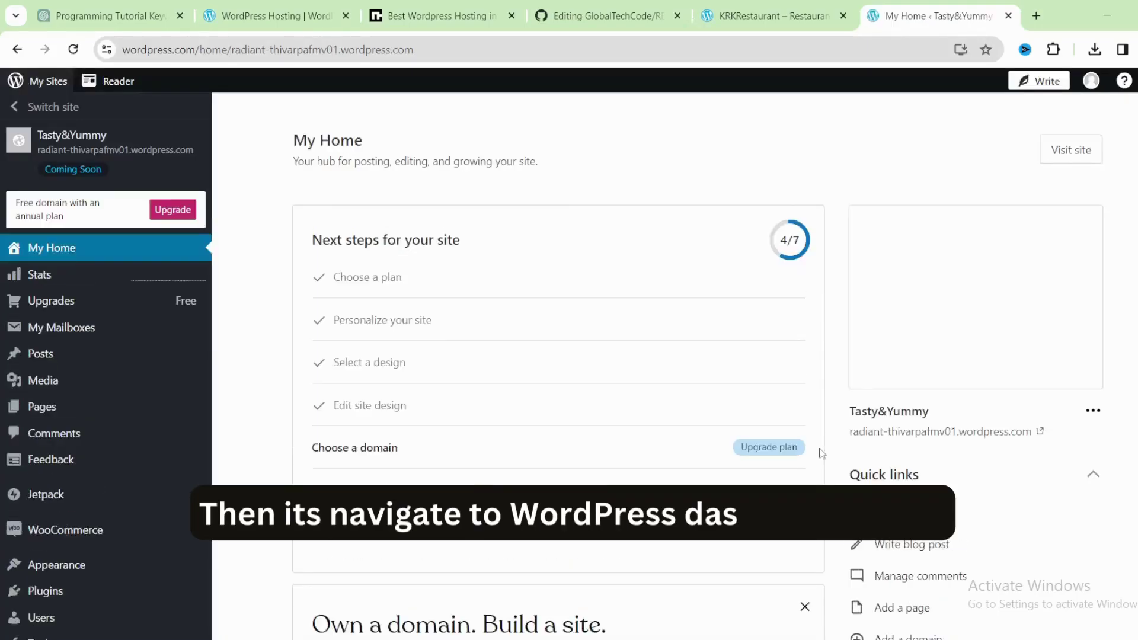
- Open the site's theme gallery from the dashboard and search the themes for "food"
mouse_move(1035, 342)
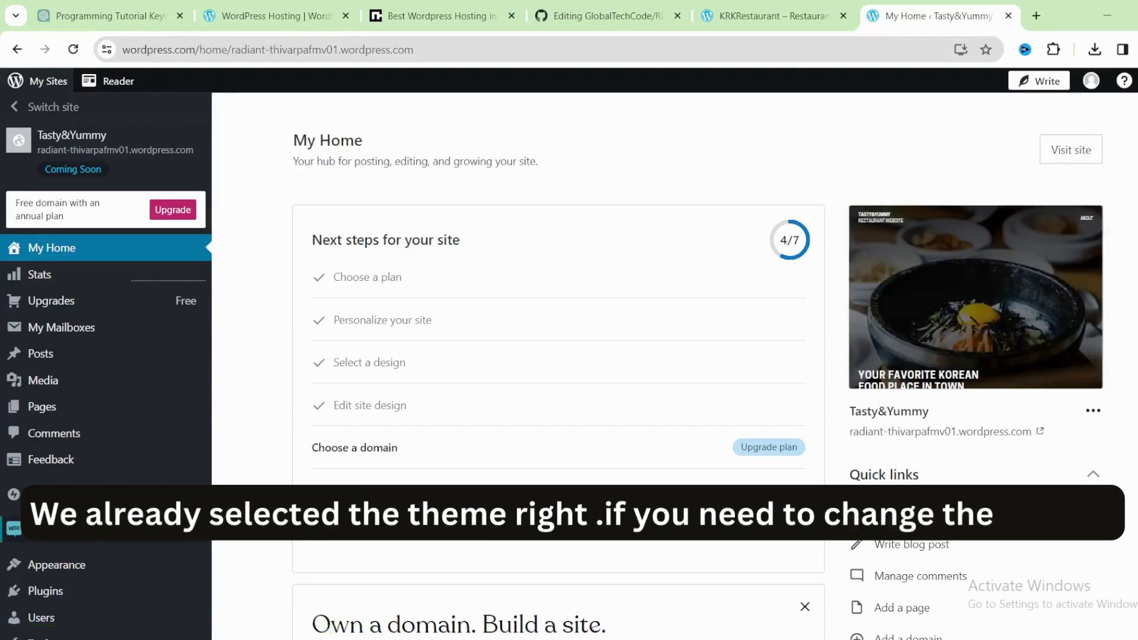
scroll(534, 356, down, 4)
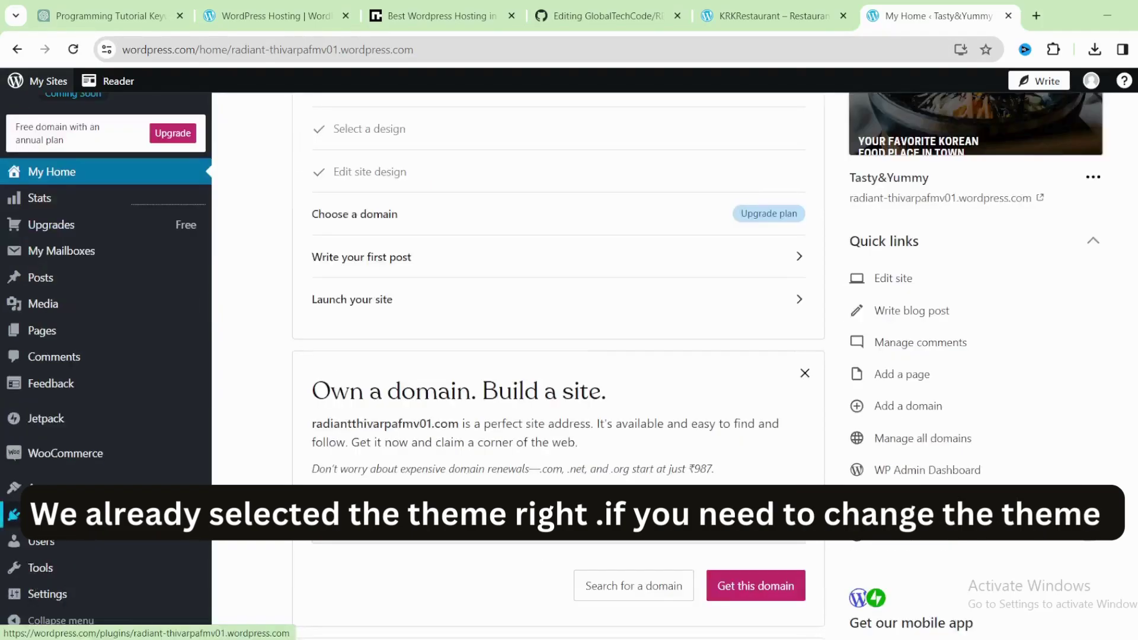
mouse_move(31, 490)
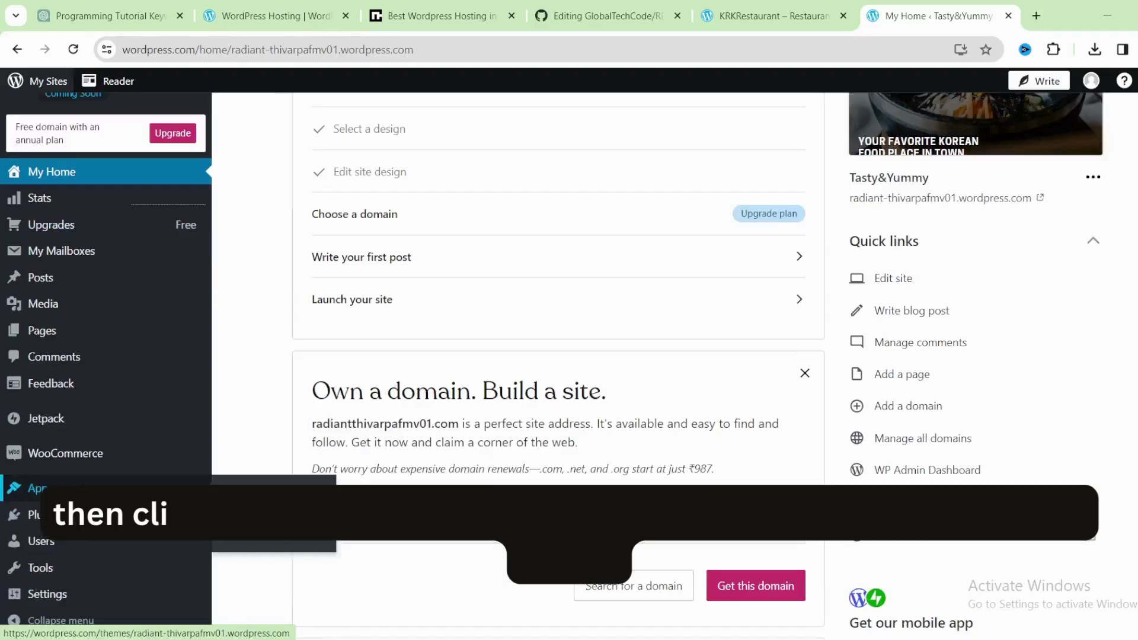
click(237, 489)
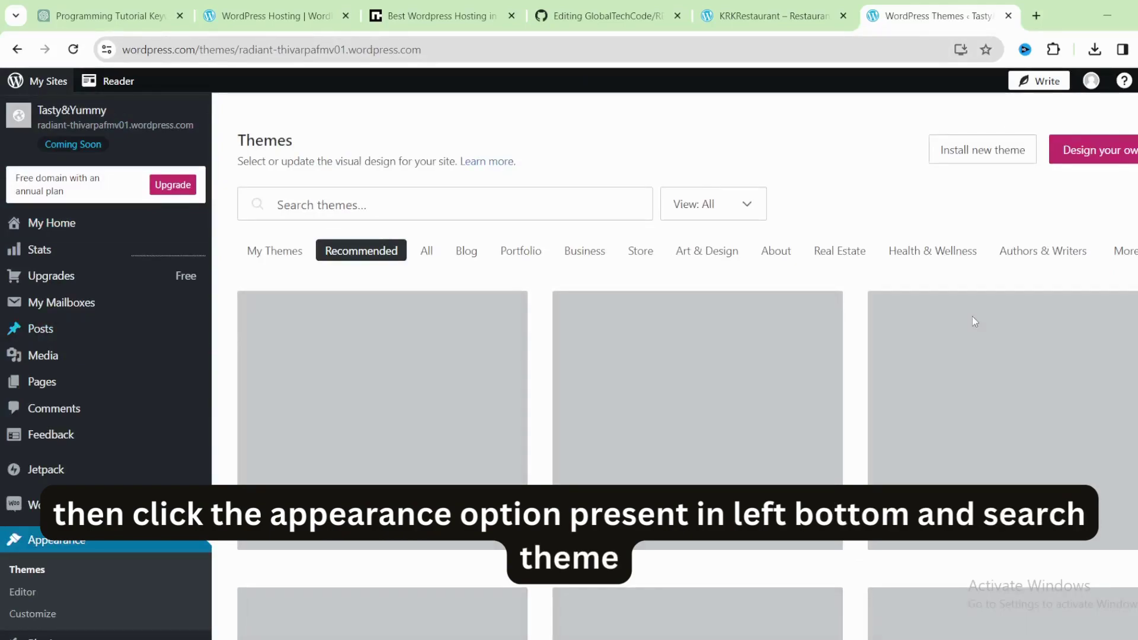
click(399, 206)
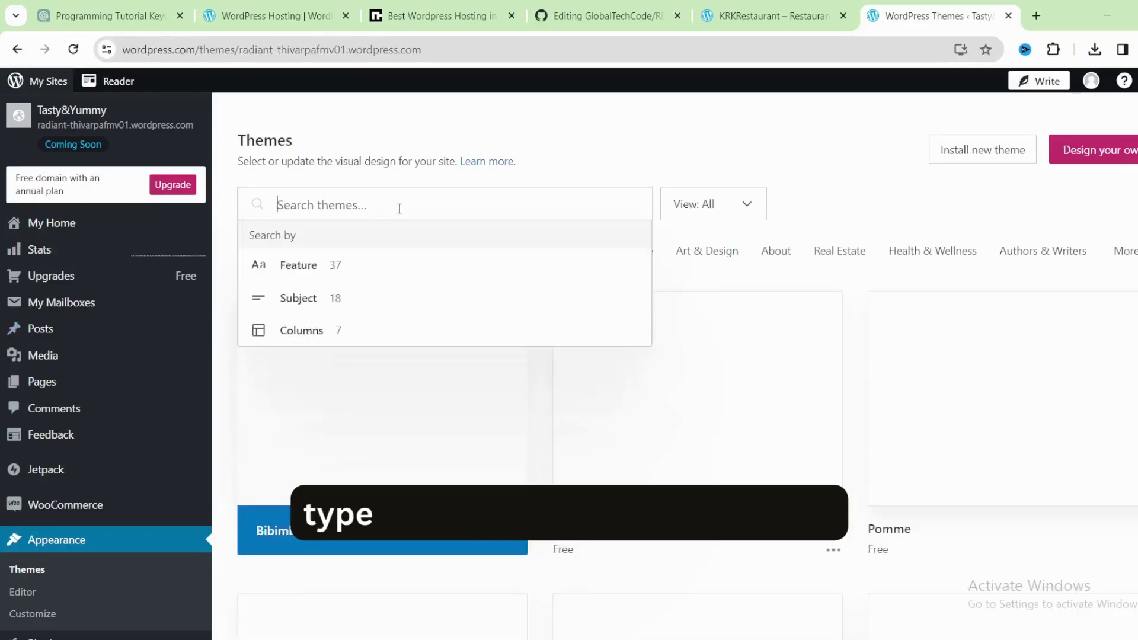
text(foo)
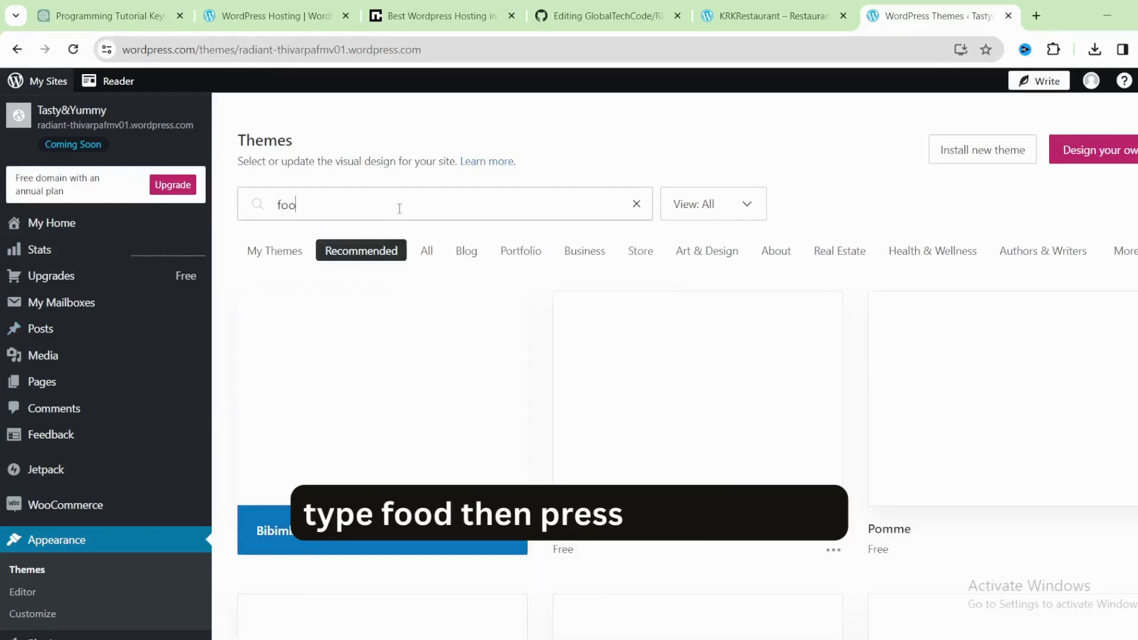
text(d)
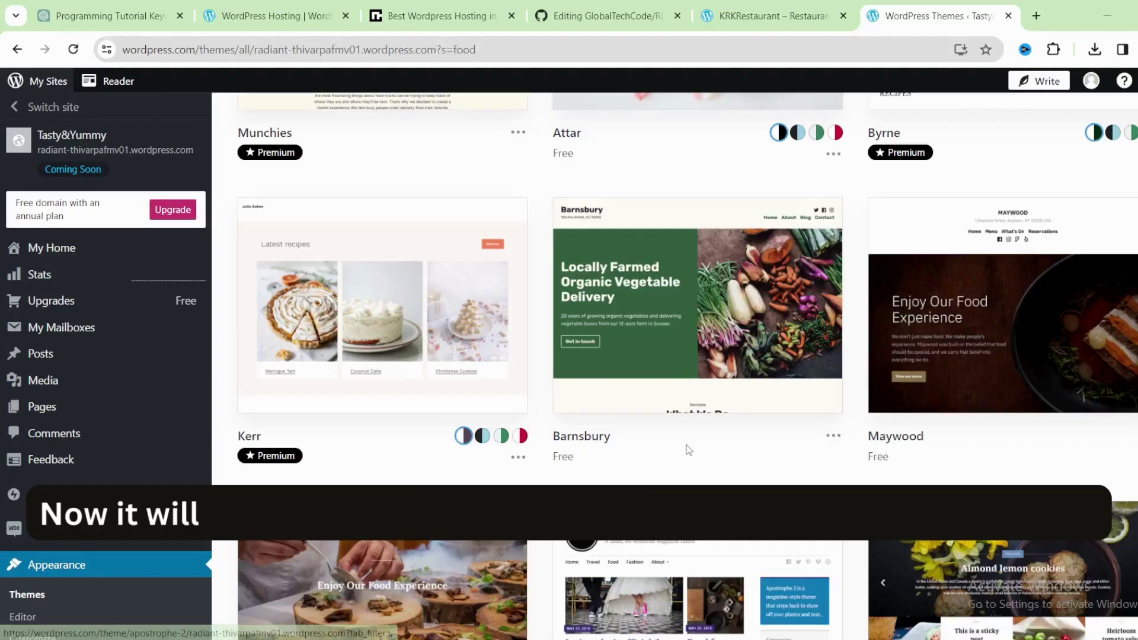
- Browse the food themes and open the details page of the Canape theme
scroll(369, 370, down, 5)
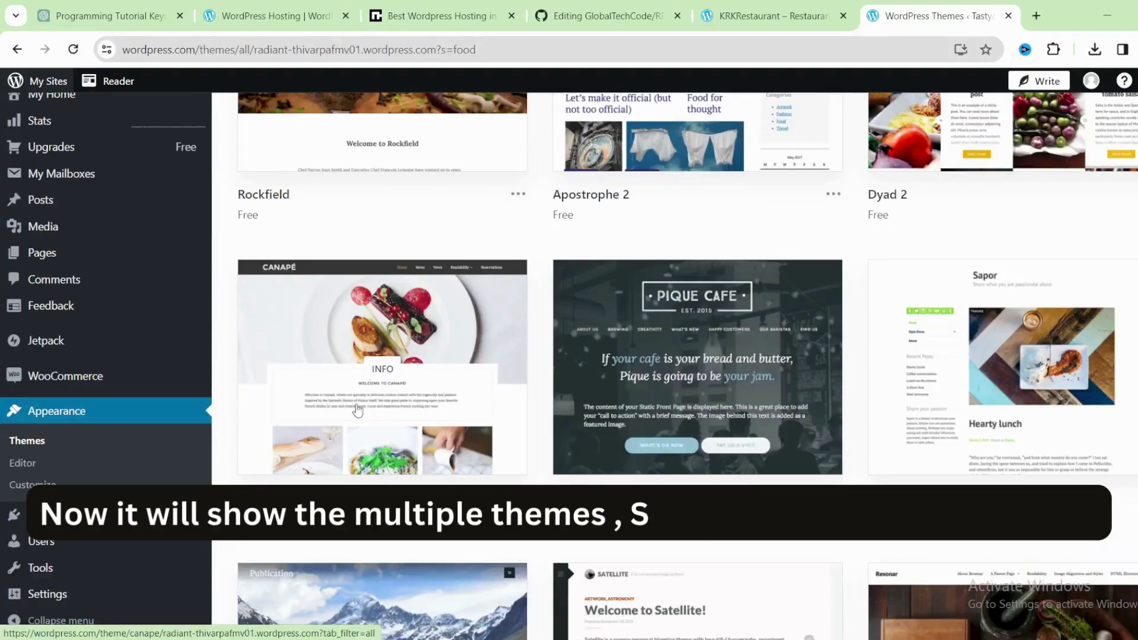
mouse_move(362, 408)
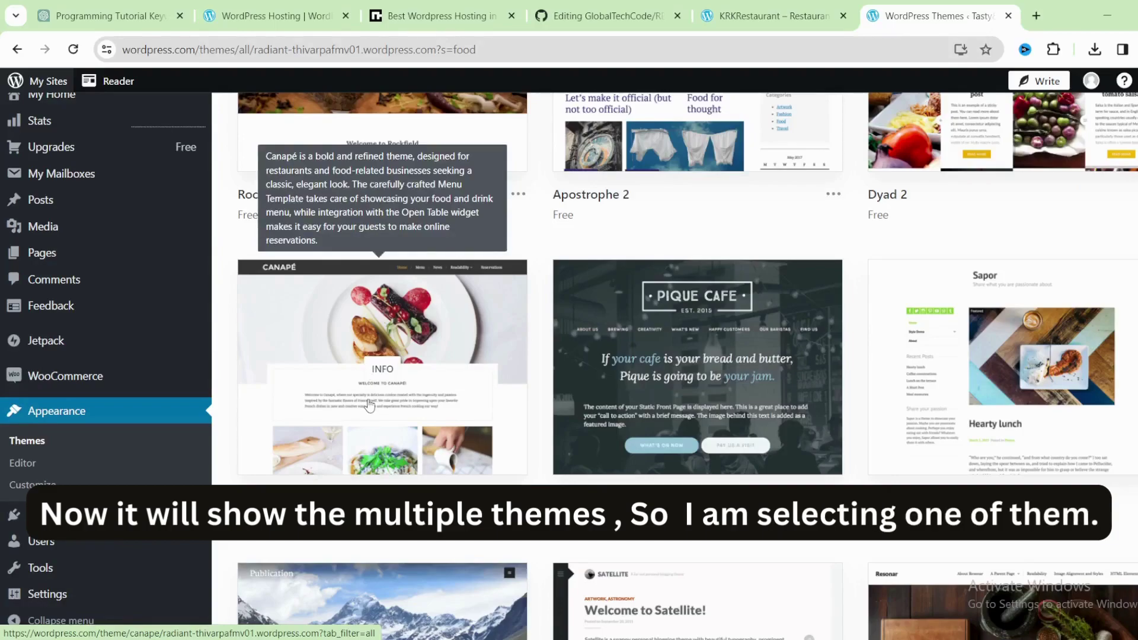
click(368, 403)
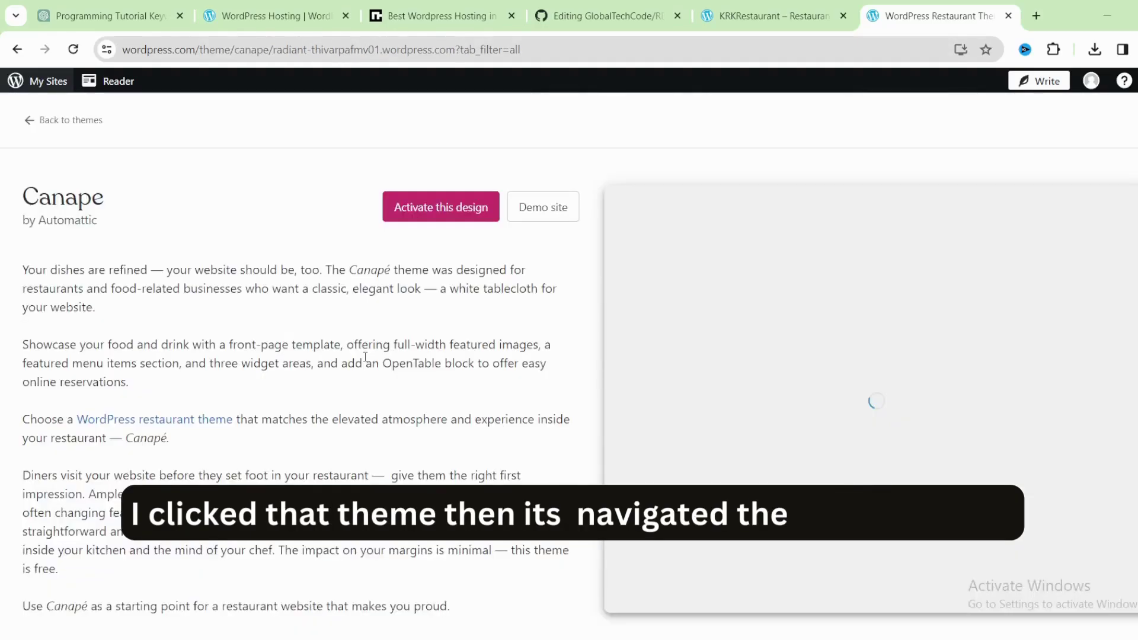
- Preview the Canape demo site and activate Canape as the site's theme
mouse_move(815, 485)
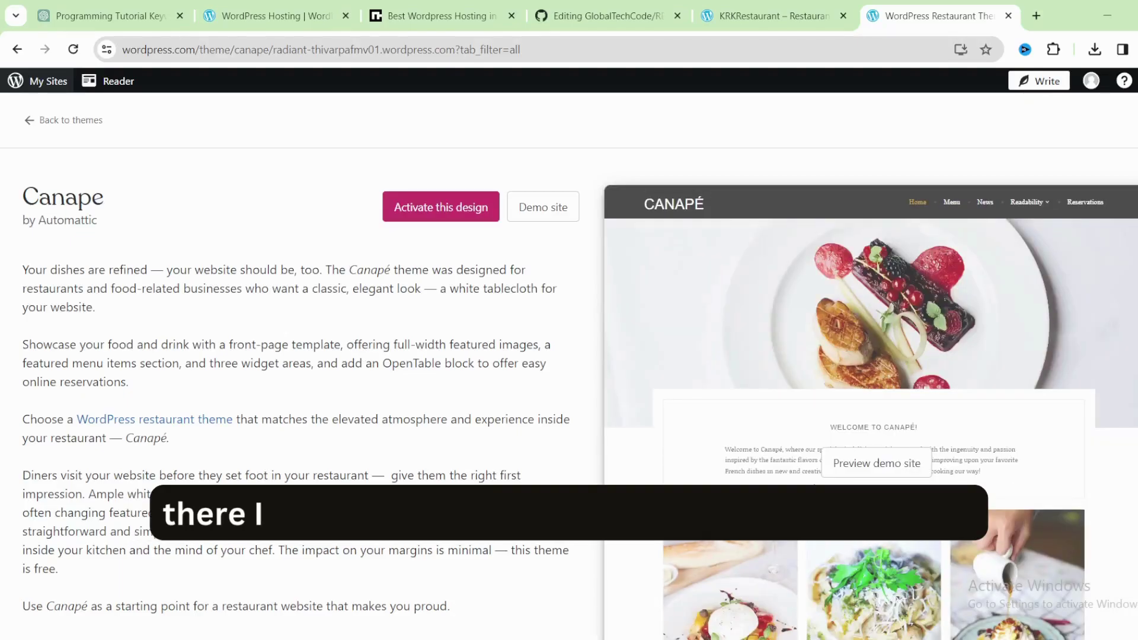
scroll(902, 392, down, 2)
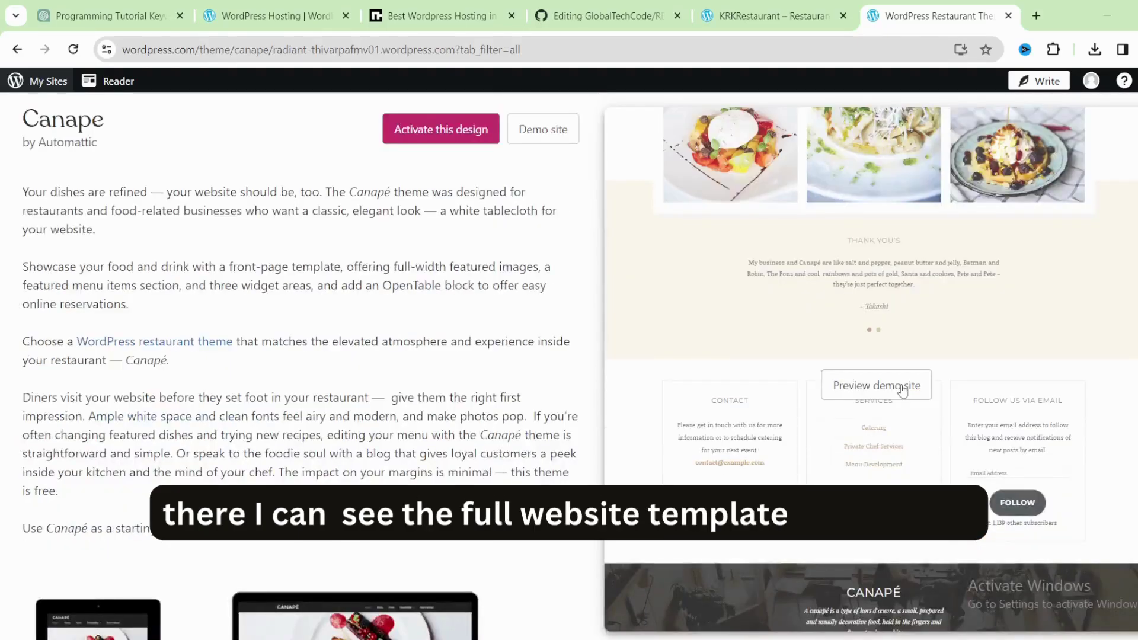
click(902, 391)
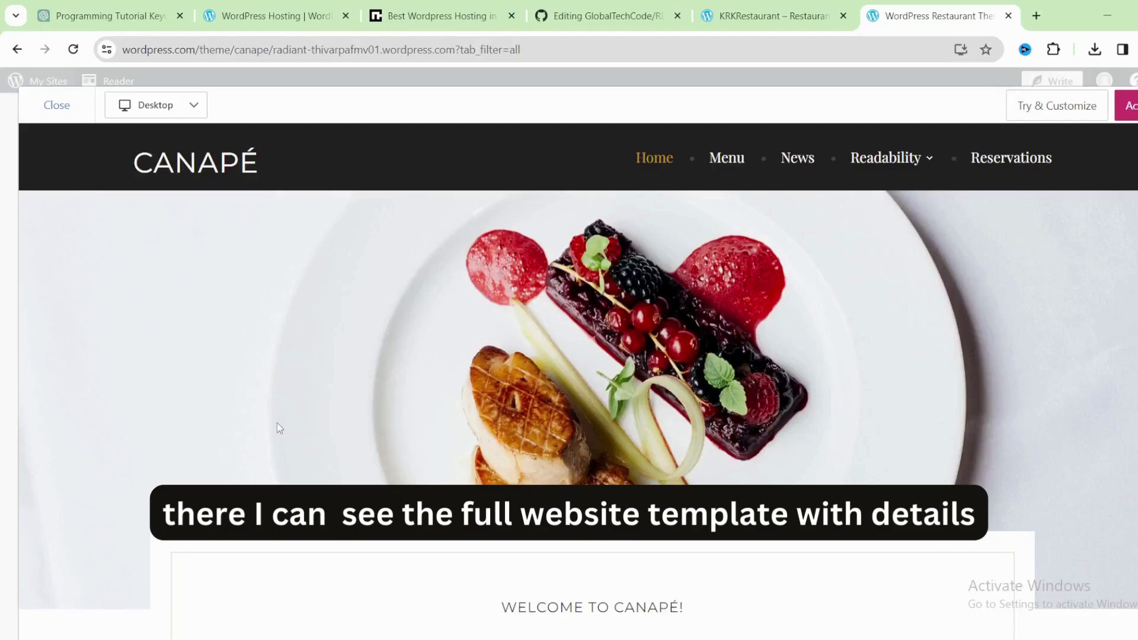
scroll(276, 422, down, 20)
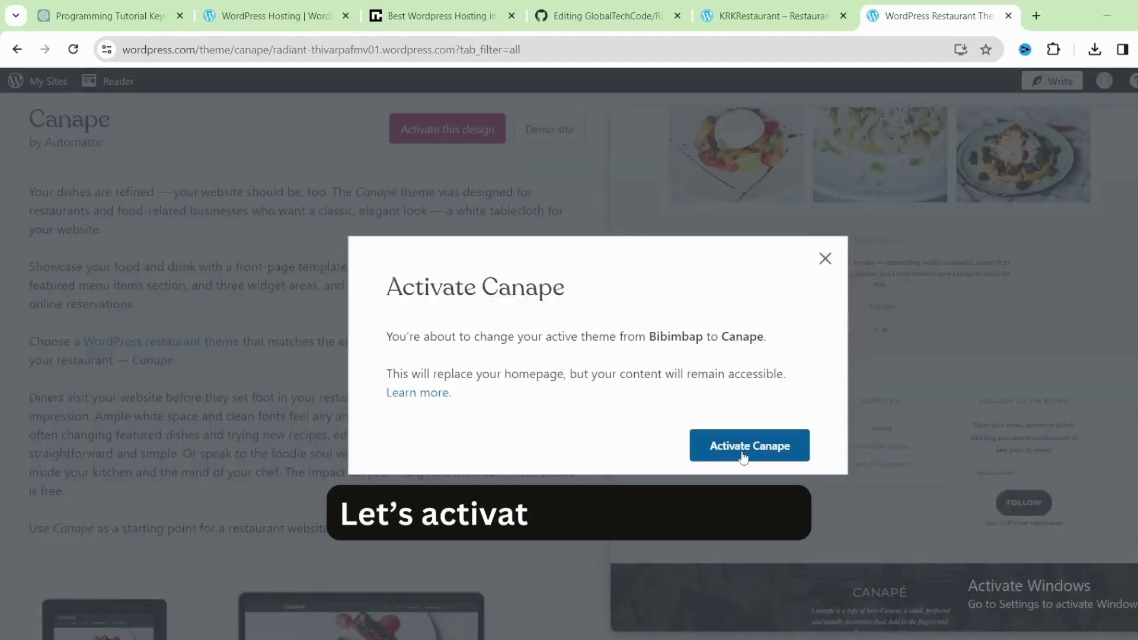
click(742, 457)
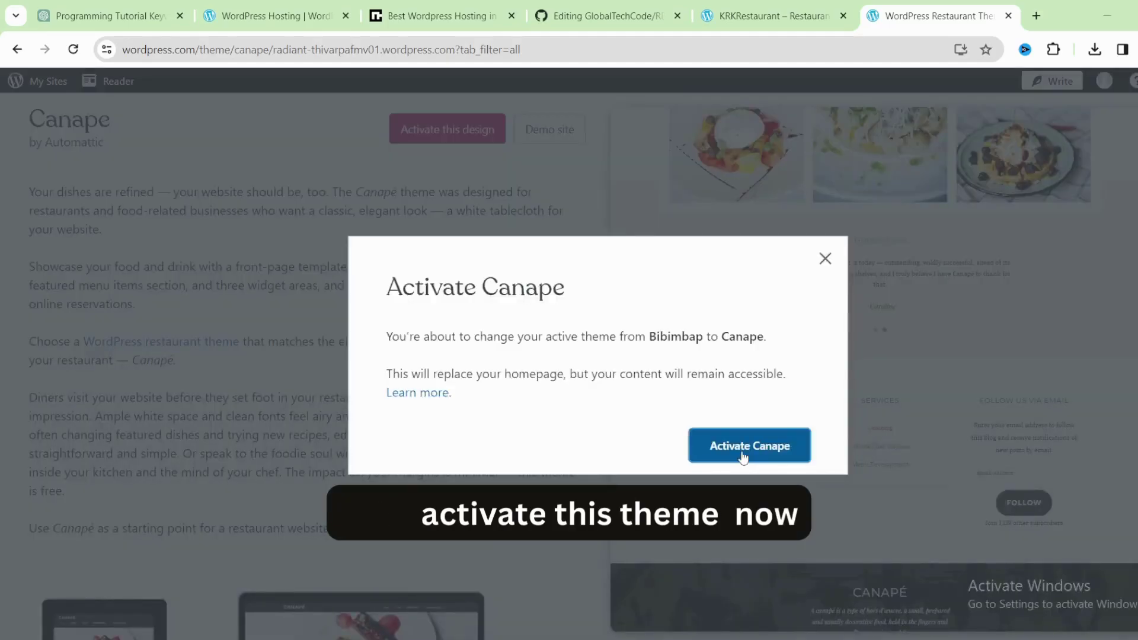